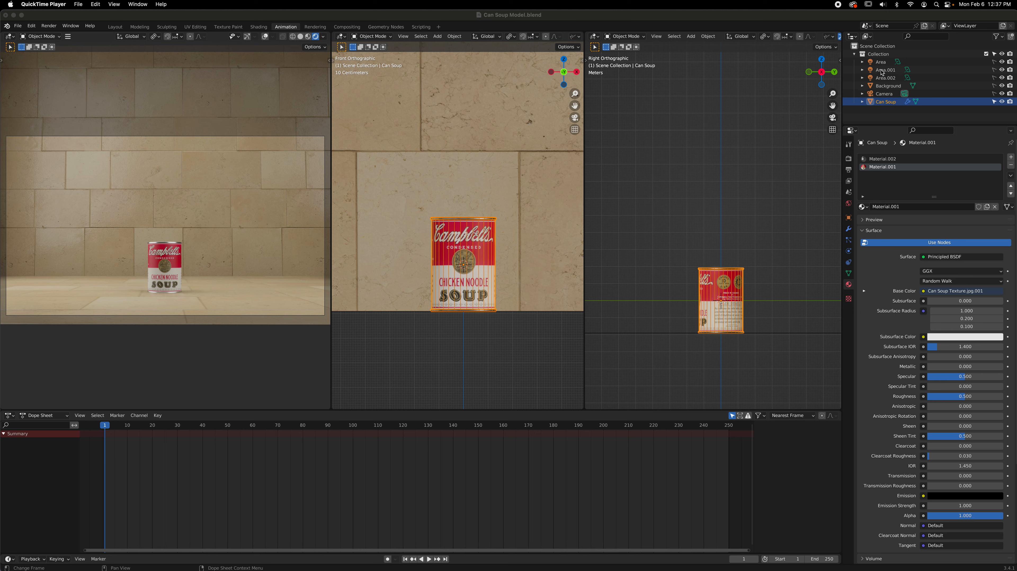
click(273, 37)
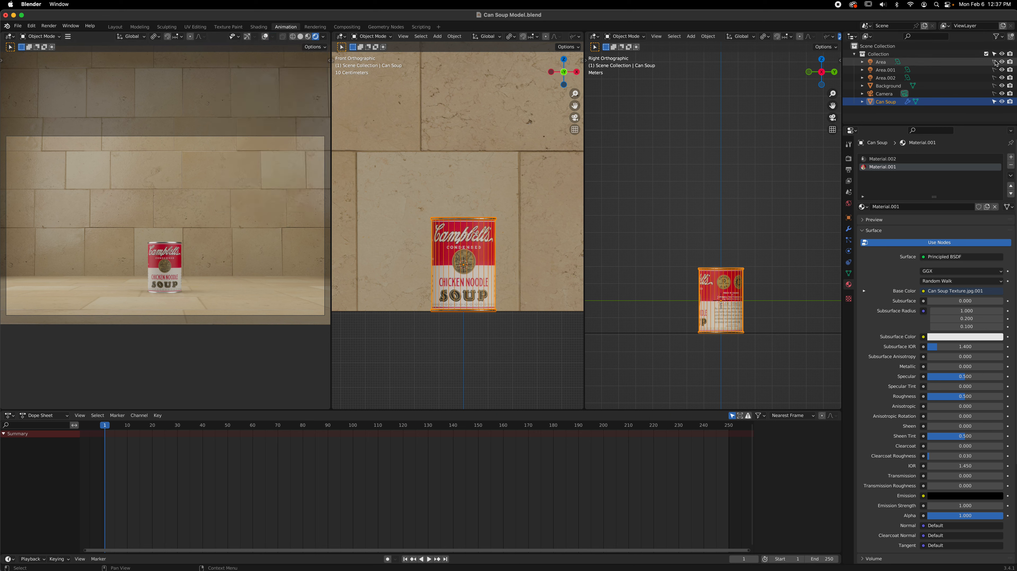
key(c)
key(Escape)
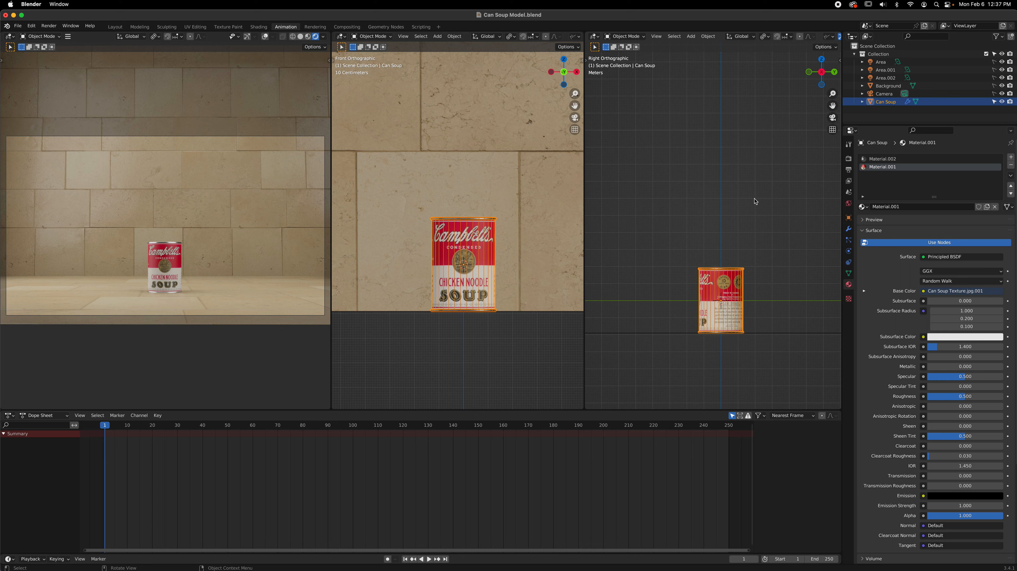
Enable the Screencast Keys display in the right orthographic viewport and return its sidebar to the object's Item properties
key(n)
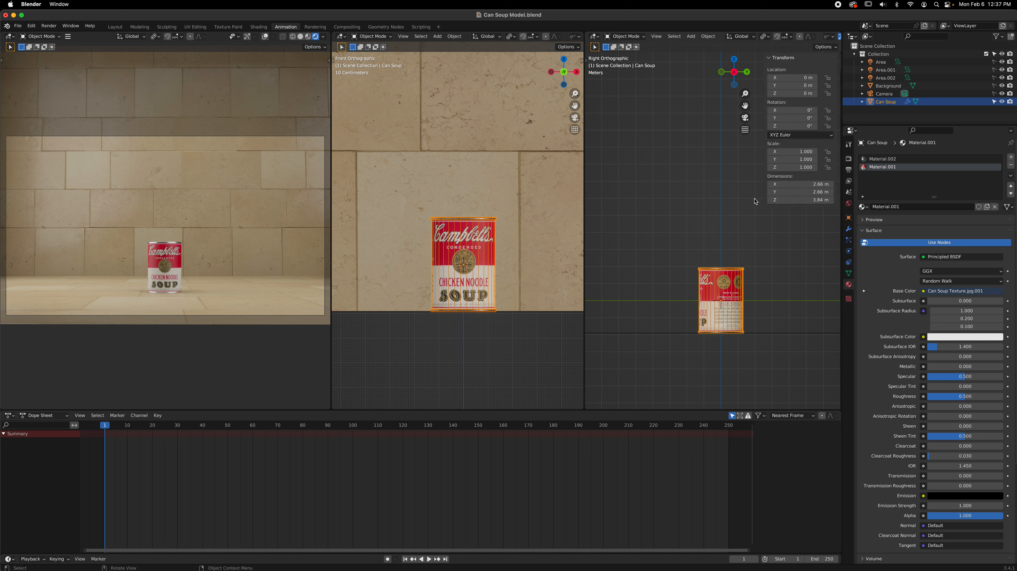
click(768, 57)
key(n)
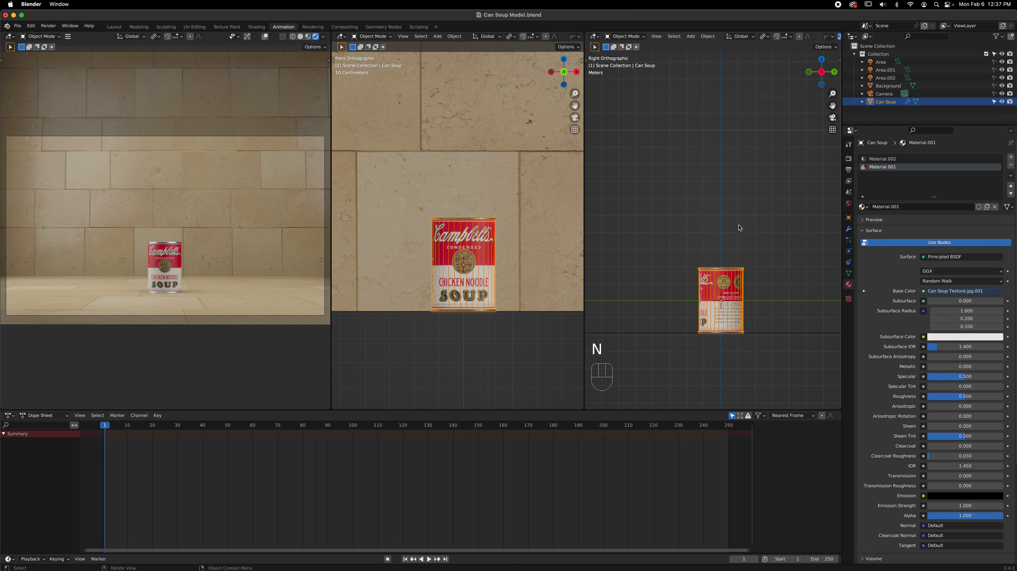
key(n)
key(n)
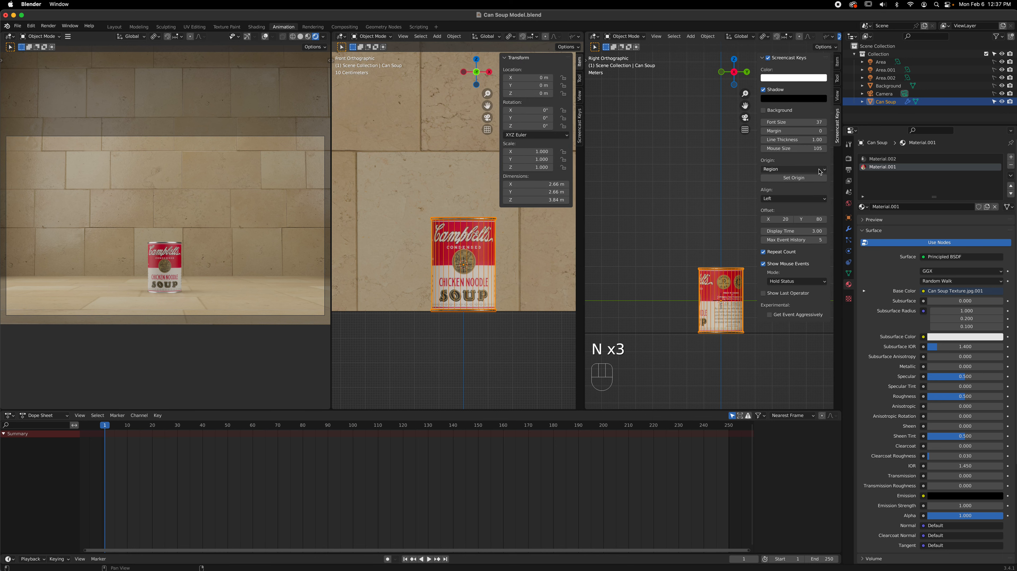
click(838, 62)
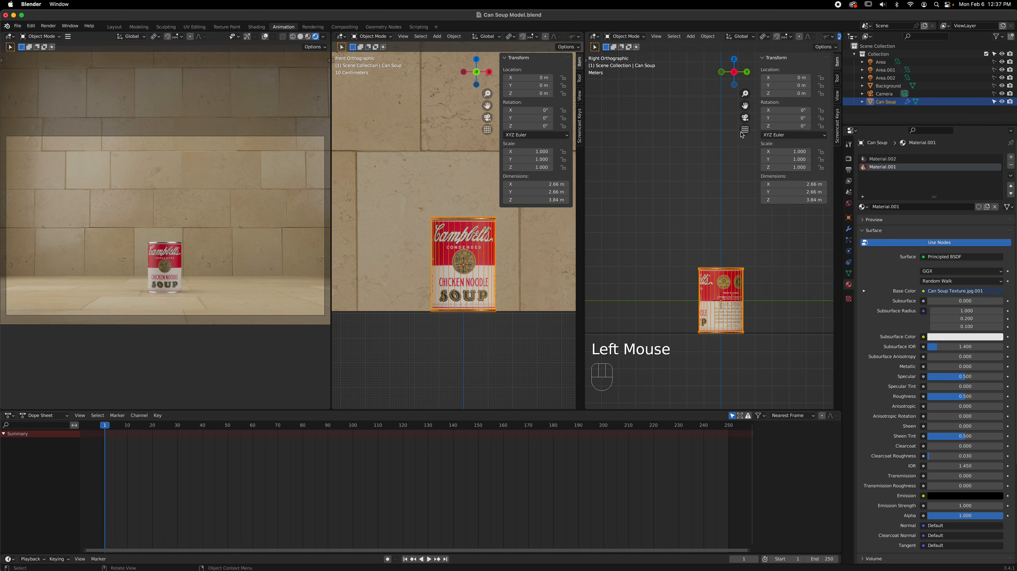
Hide the transform sidebars in the front and right orthographic viewports of the Animation workspace
click(456, 36)
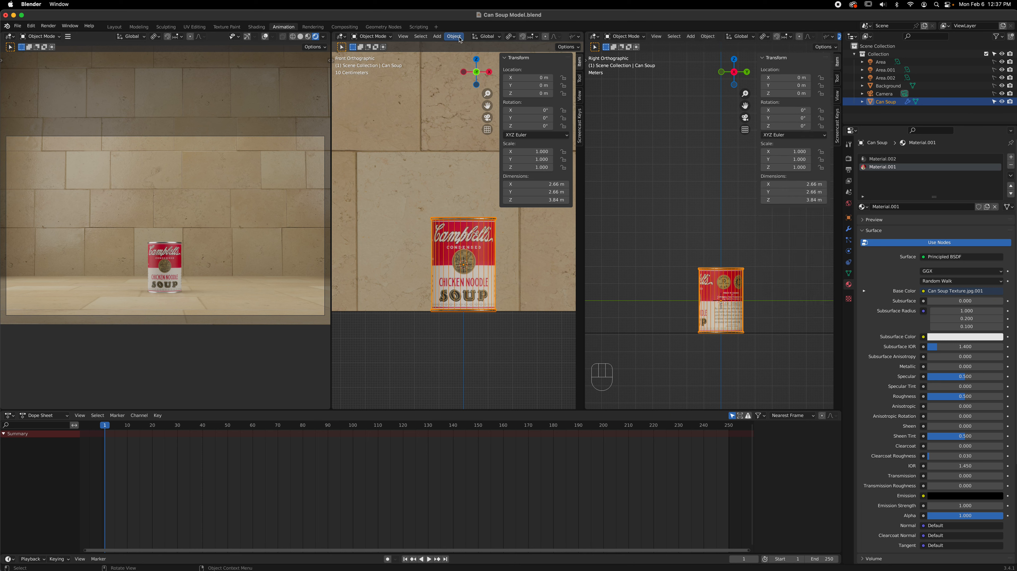
mouse_move(462, 78)
click(291, 29)
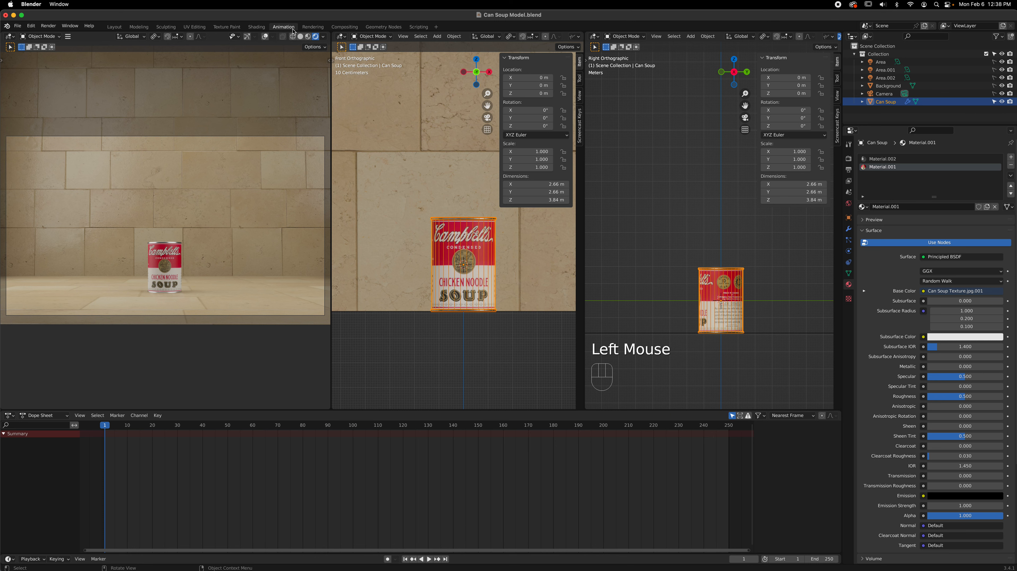
key(n)
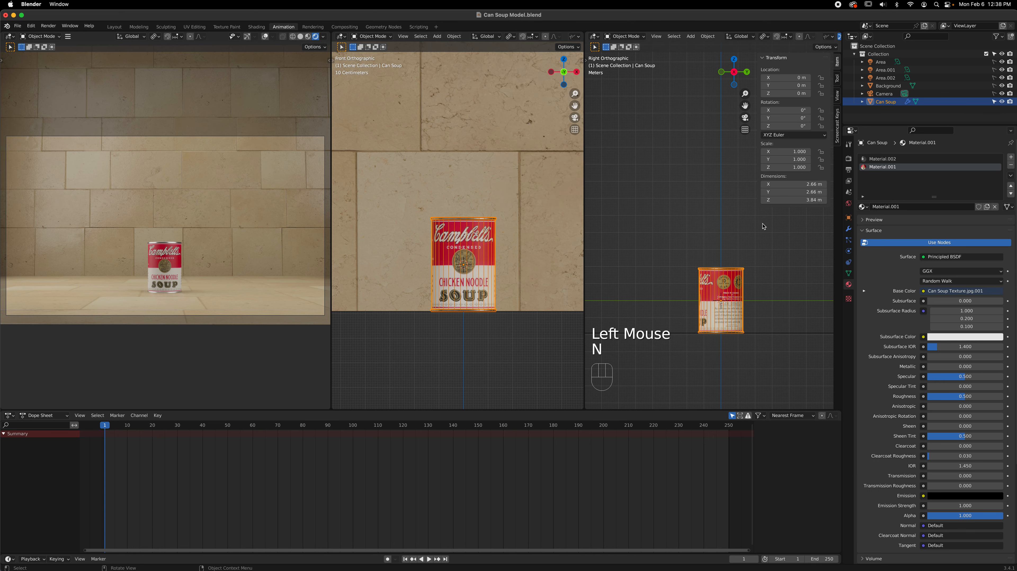
key(n)
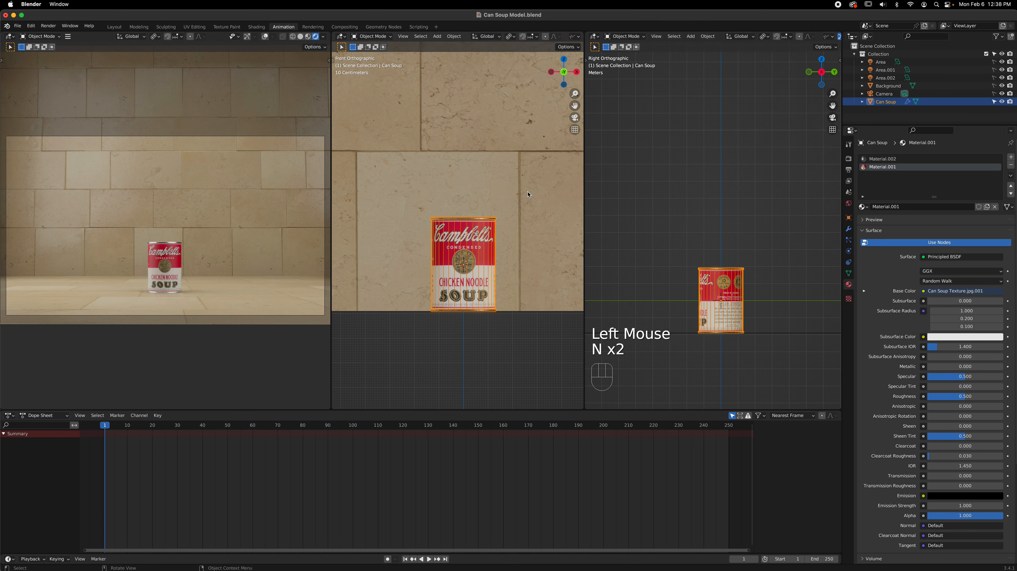
Switch to the Layout workspace and enlarge the timeline area beneath the soup can's front view
click(124, 30)
scroll(474, 249, down, 3)
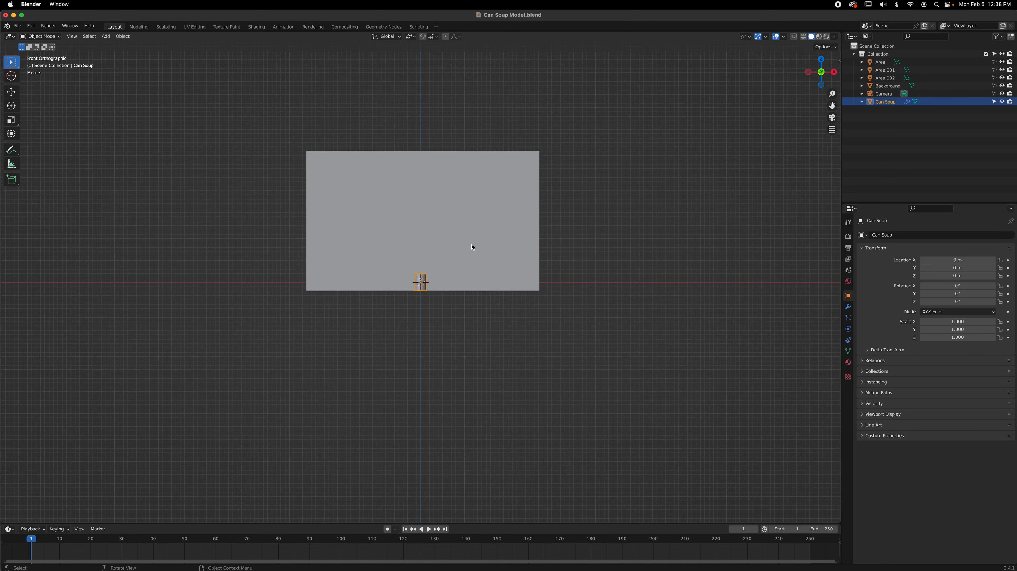
scroll(474, 248, up, 9)
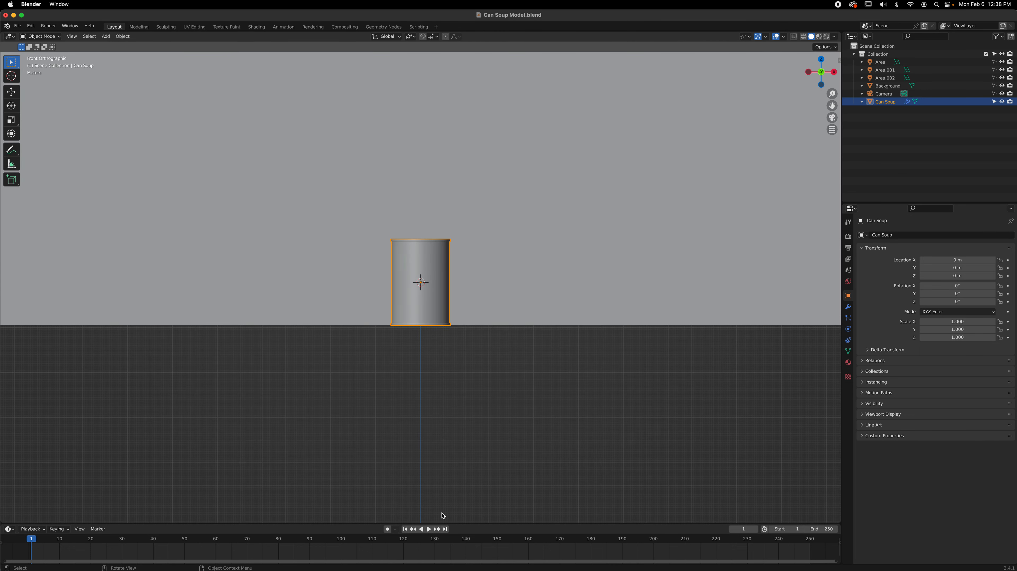
drag(470, 523, 463, 463)
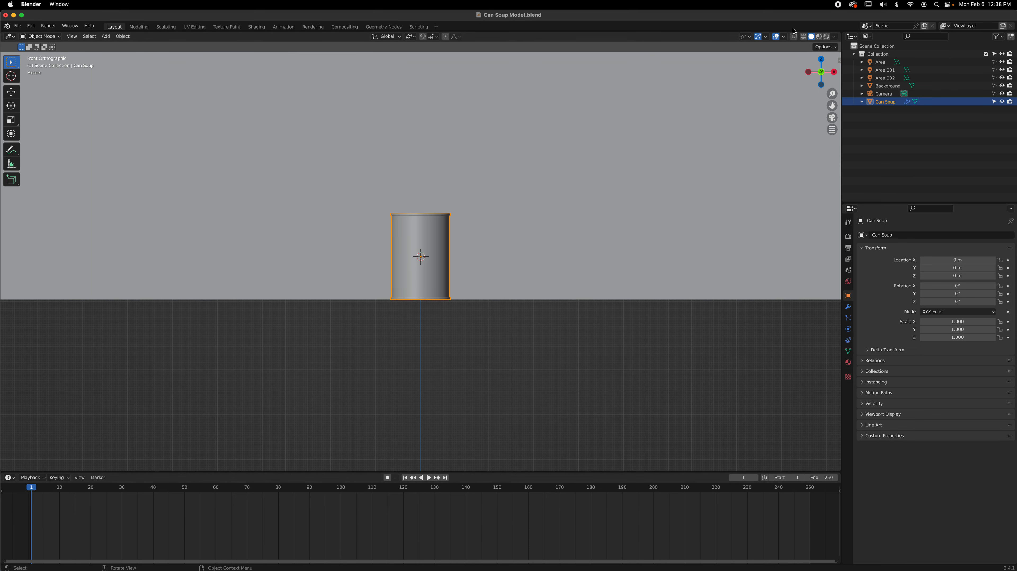
Set the Layout viewport shading to Material Preview and finally to Rendered to show the textured can and wall
click(819, 37)
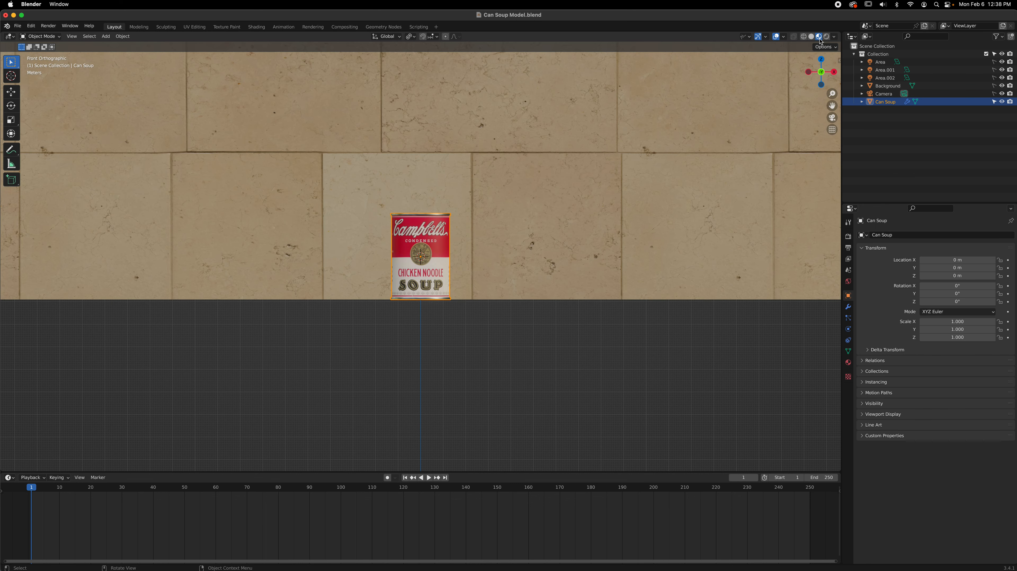
click(17, 26)
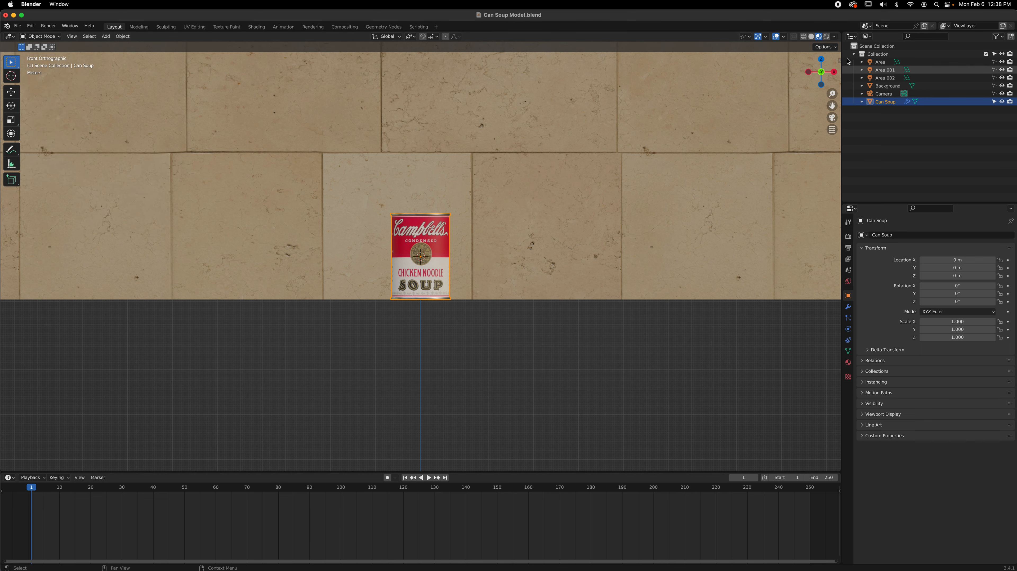
click(828, 38)
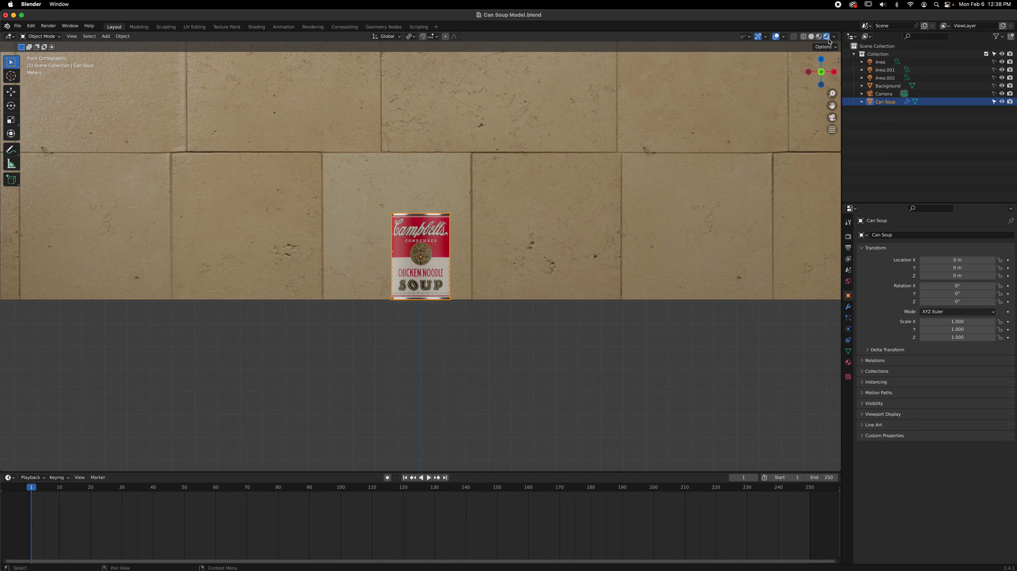
Compare the soup can between the Modeling and Layout workspaces, trying Object Mode in the Modeling workspace
click(144, 26)
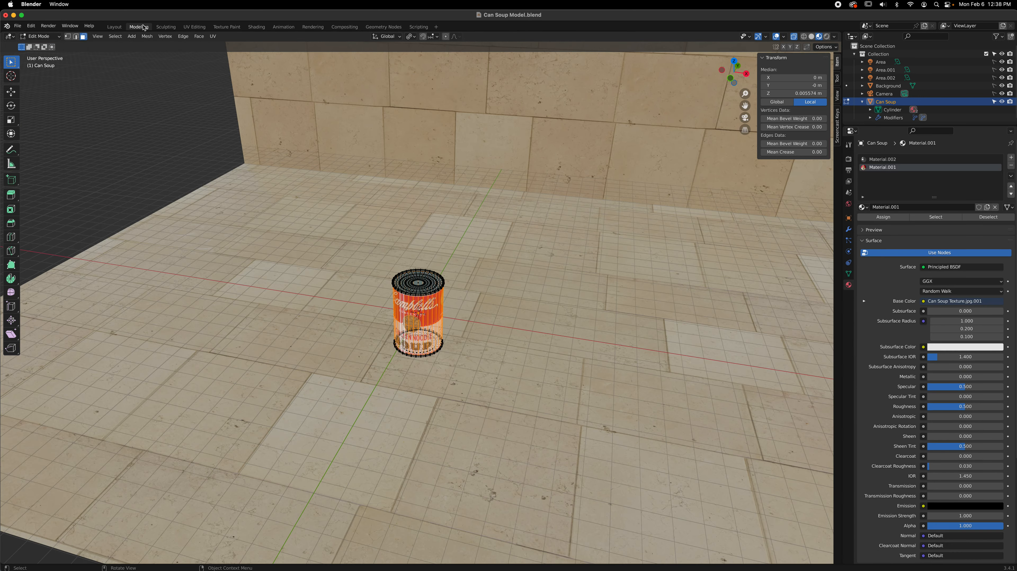
click(40, 36)
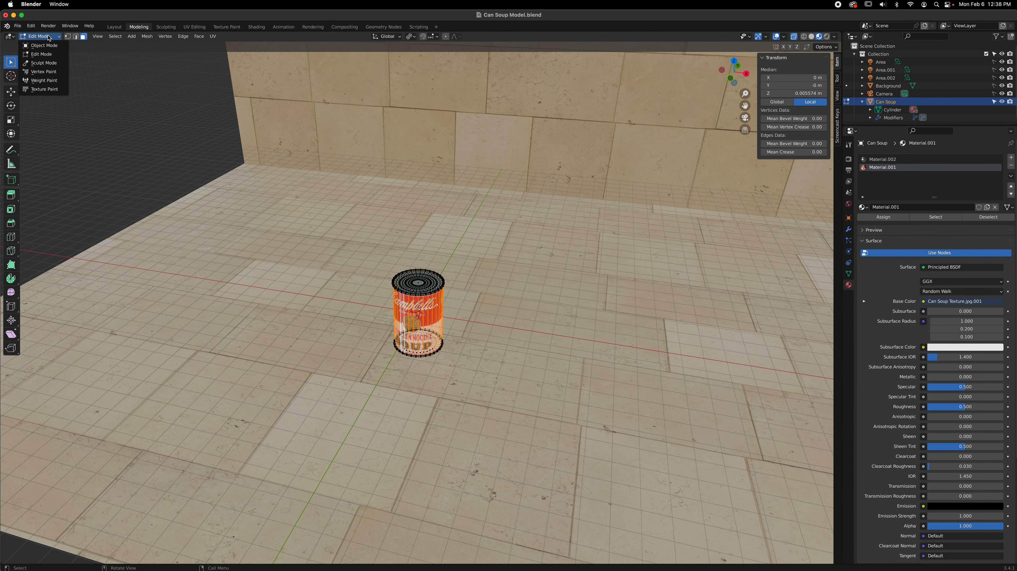
click(40, 45)
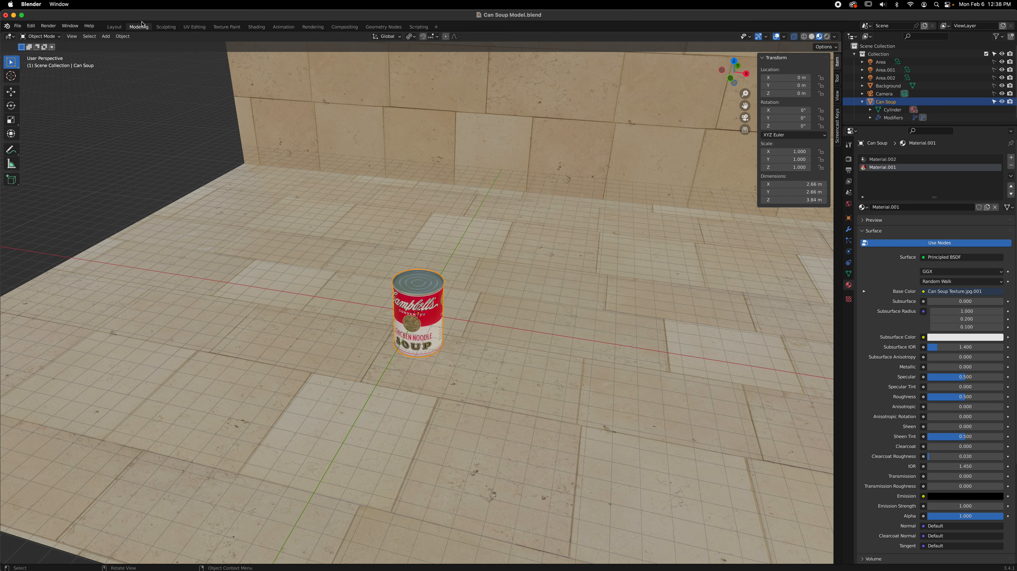
click(116, 27)
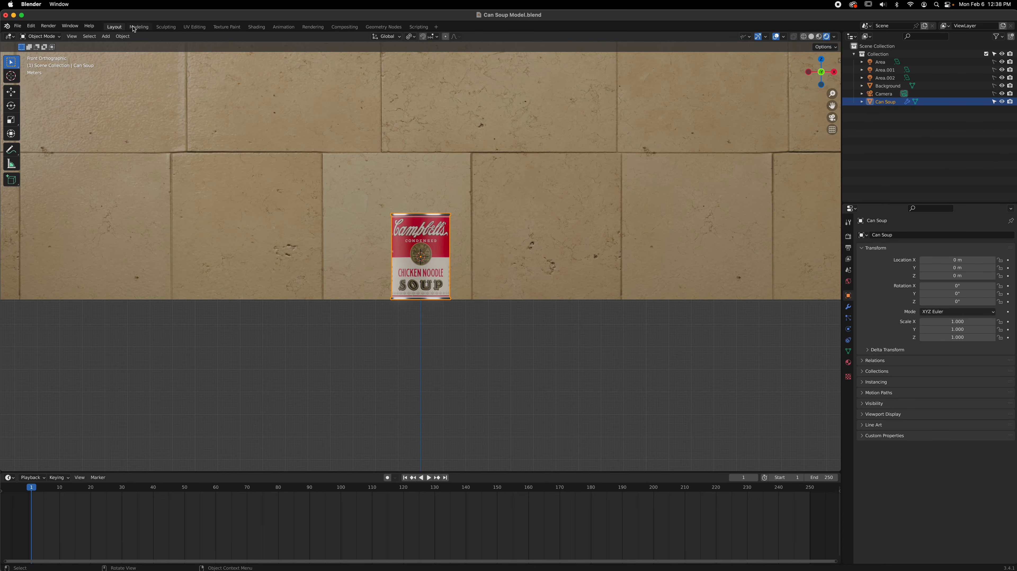
click(136, 27)
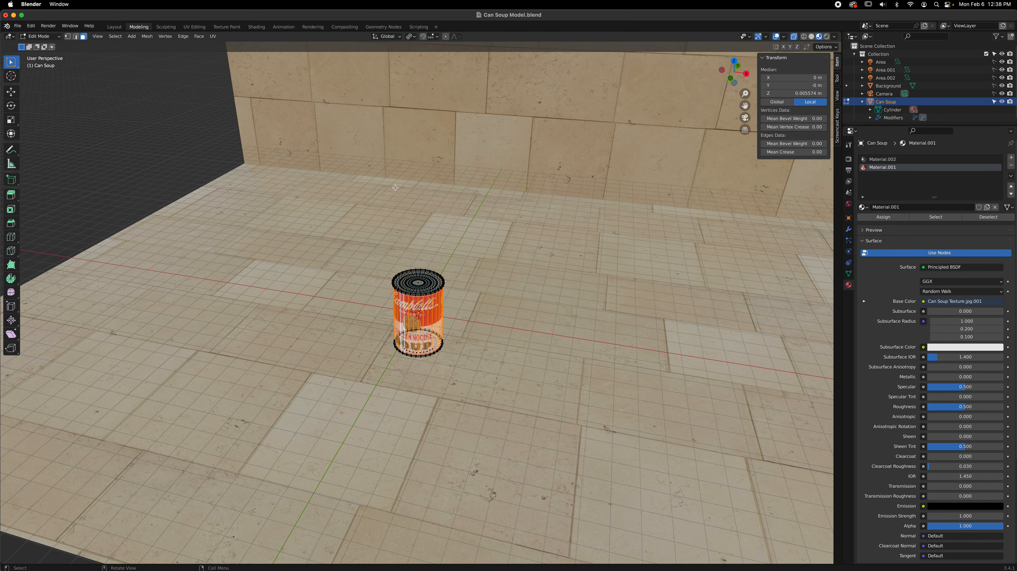
click(114, 27)
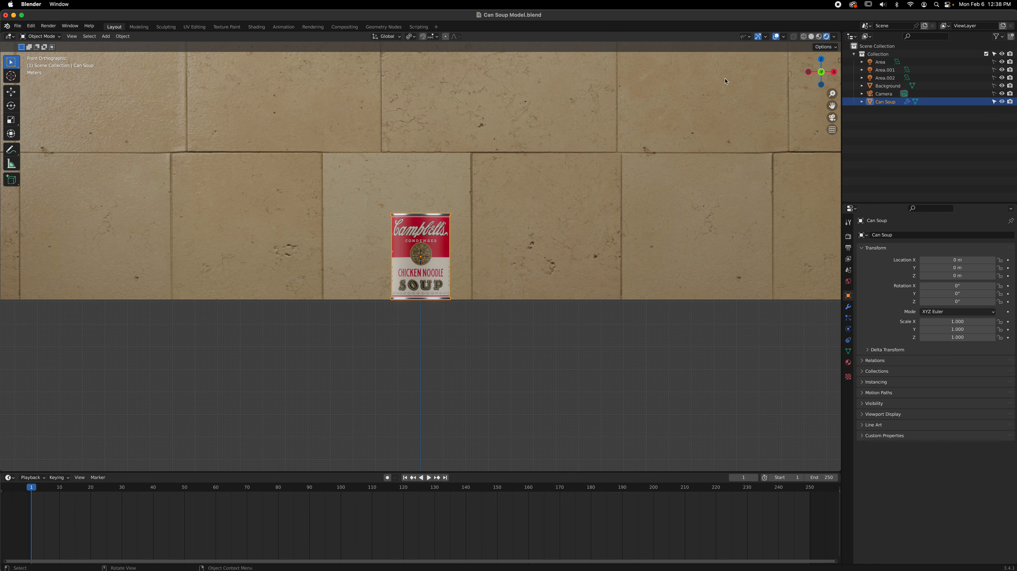
click(139, 26)
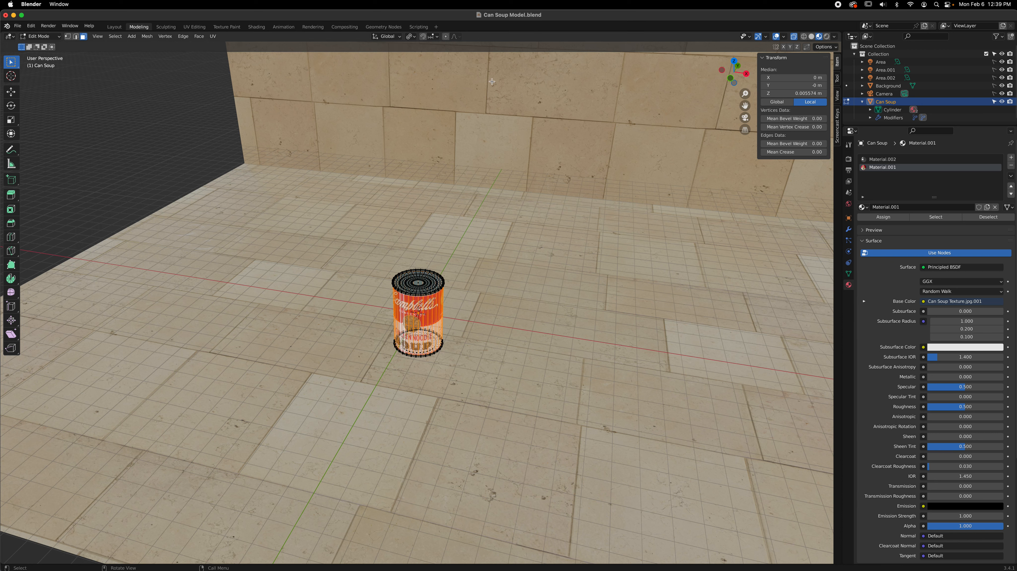
Return to the Animation workspace and set the soup can to Object Mode
click(283, 26)
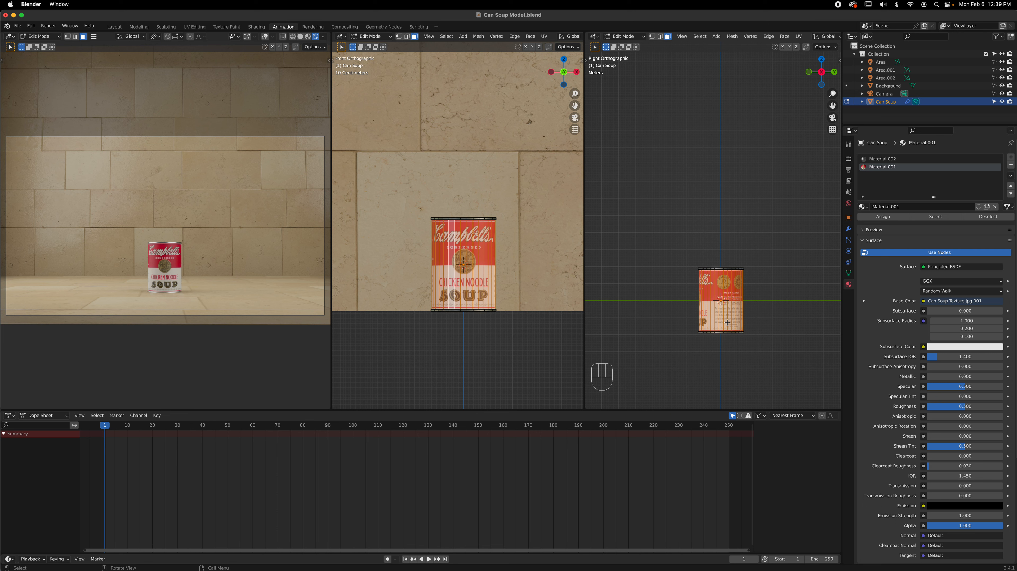
click(372, 36)
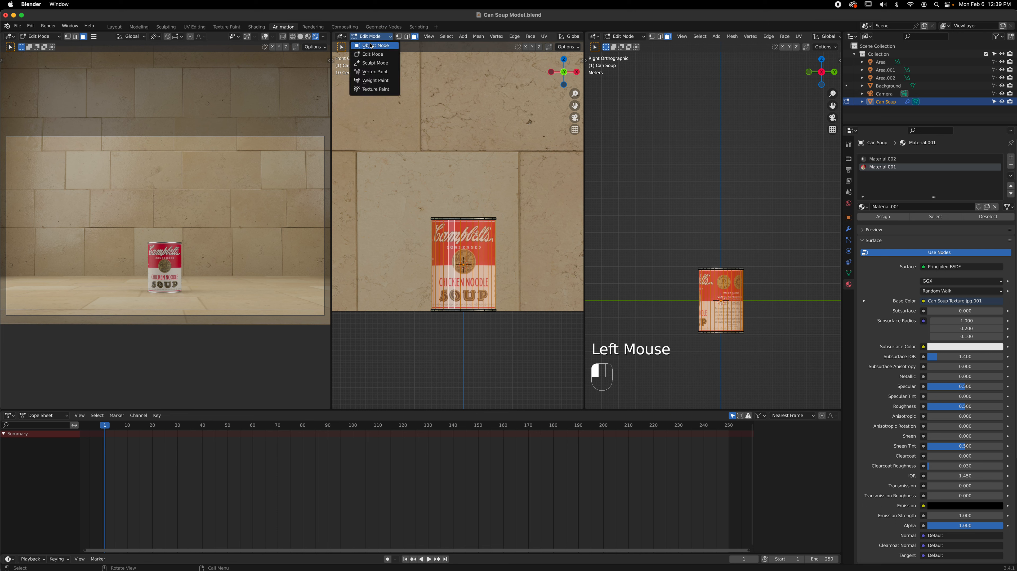
click(371, 45)
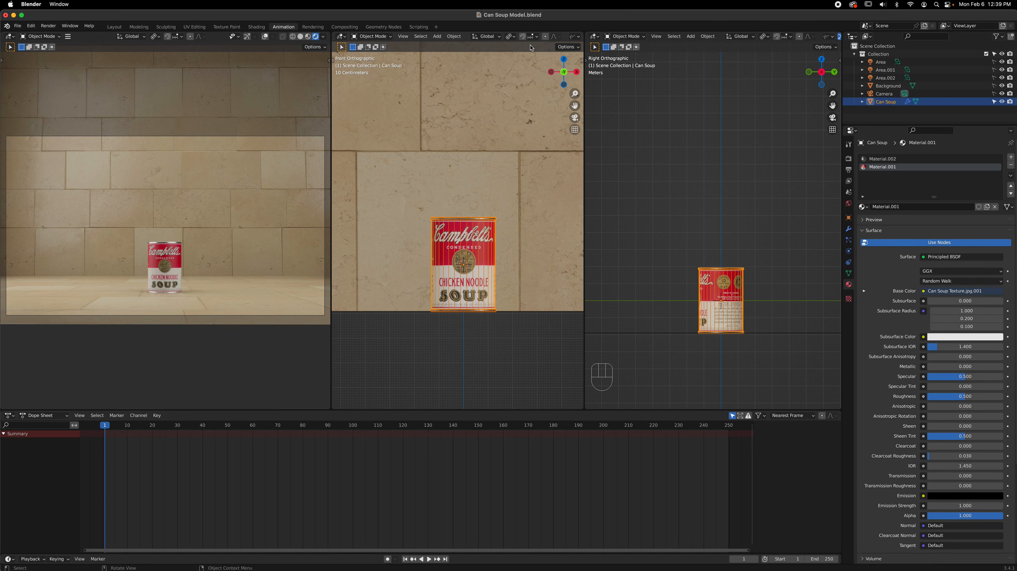
Examine the front viewport's overlay options for guides, objects and geometry
scroll(537, 40, down, 4)
scroll(537, 40, up, 3)
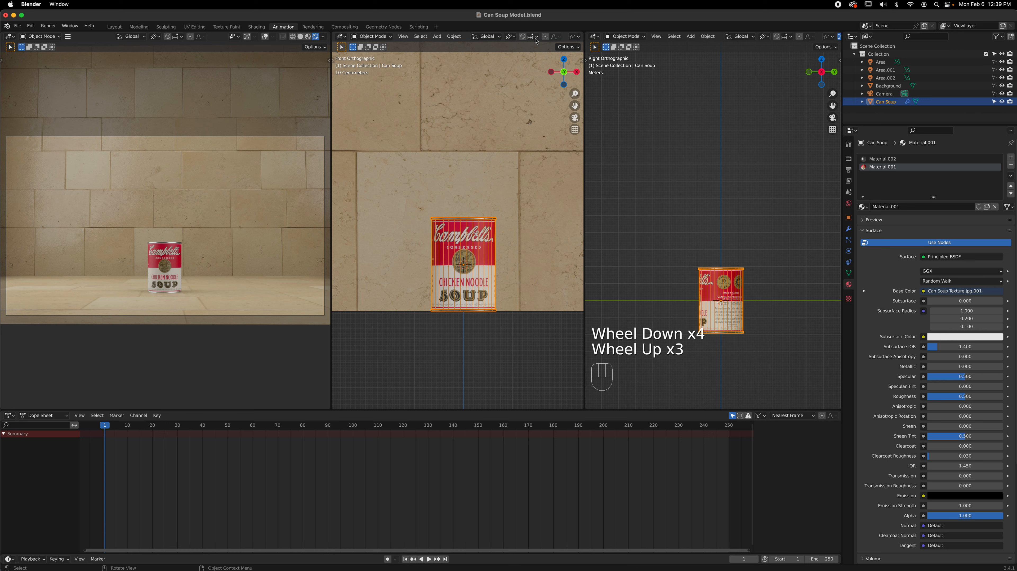
scroll(495, 40, down, 4)
scroll(494, 40, down, 3)
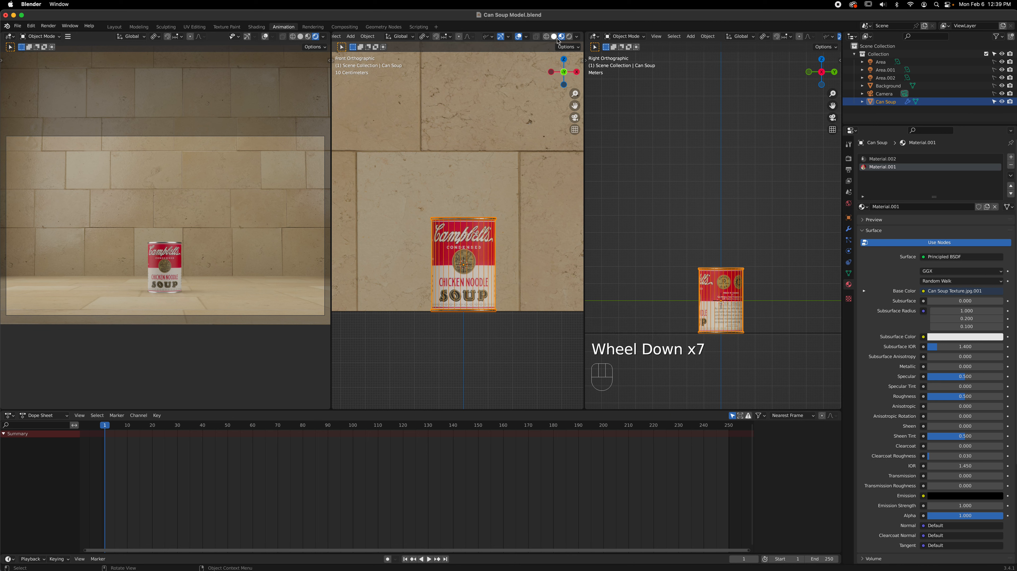
click(526, 36)
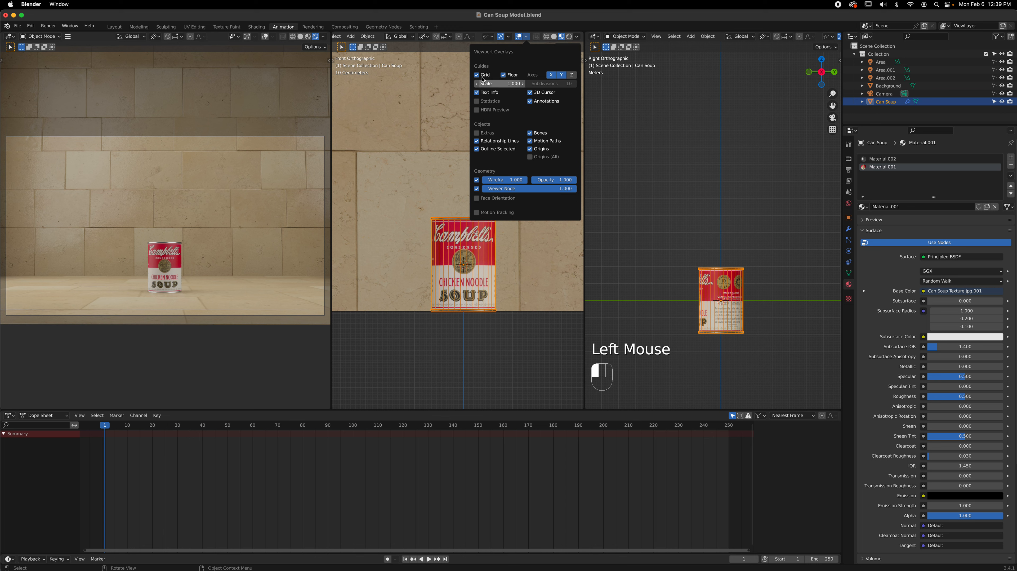
scroll(774, 313, down, 3)
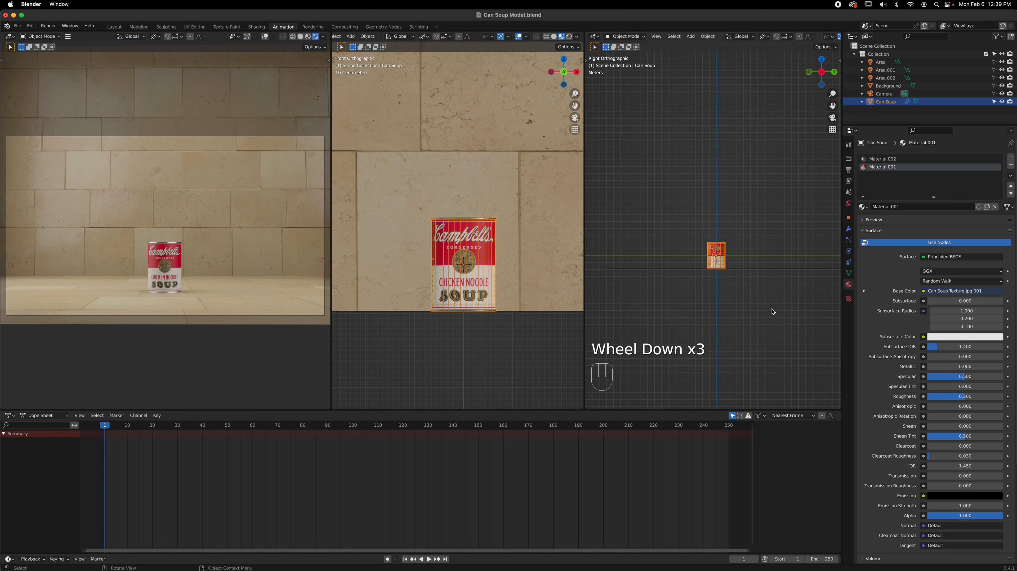
scroll(689, 276, up, 3)
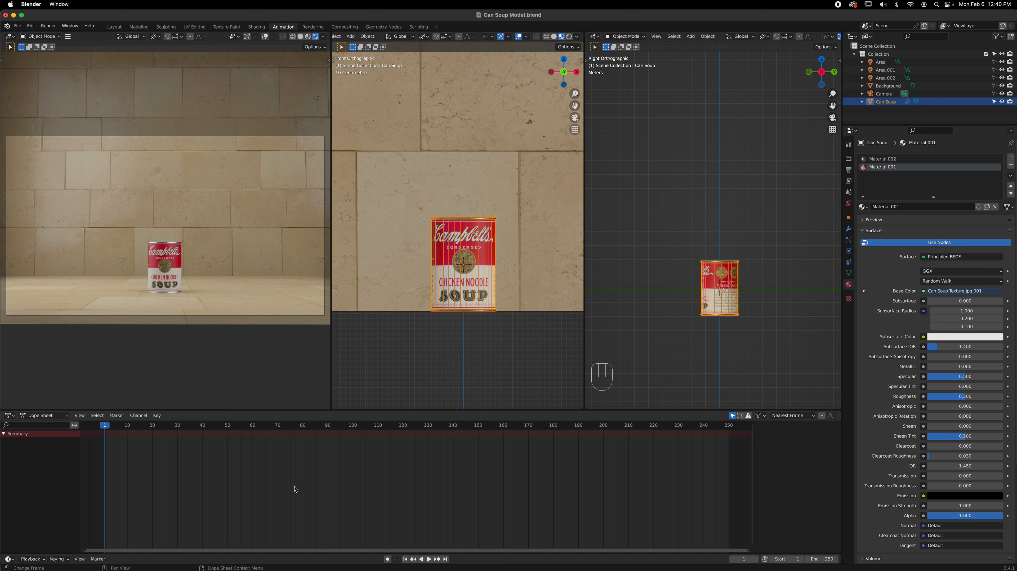
Try moving the soup can freely upward and along Y in the right orthographic viewport
click(468, 256)
click(734, 278)
click(734, 281)
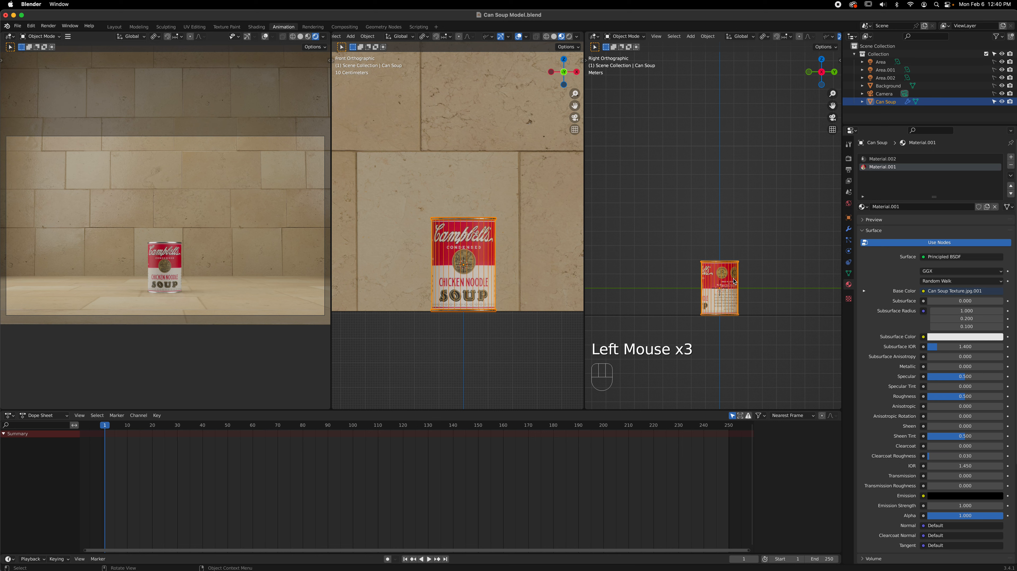
key(g)
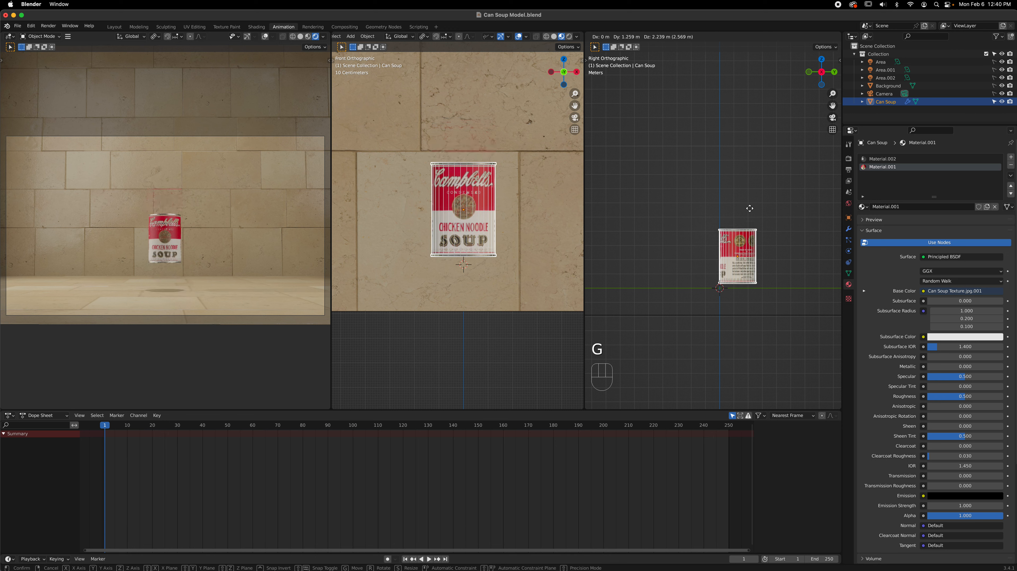
right_click(732, 167)
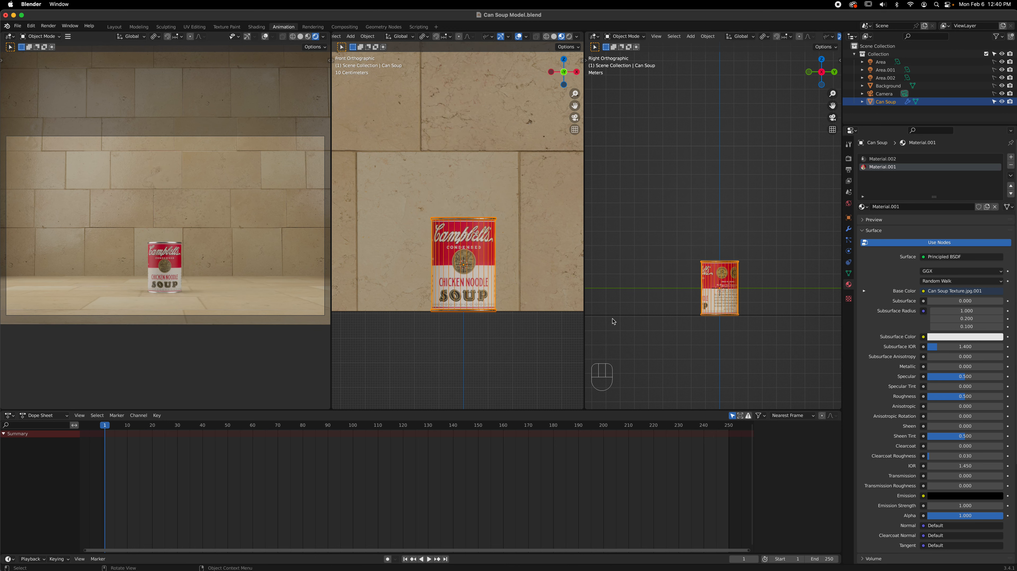
right_click(640, 362)
Show the soup can's Item transform values and the toolbar in the camera viewport, and activate the Move tool
key(n)
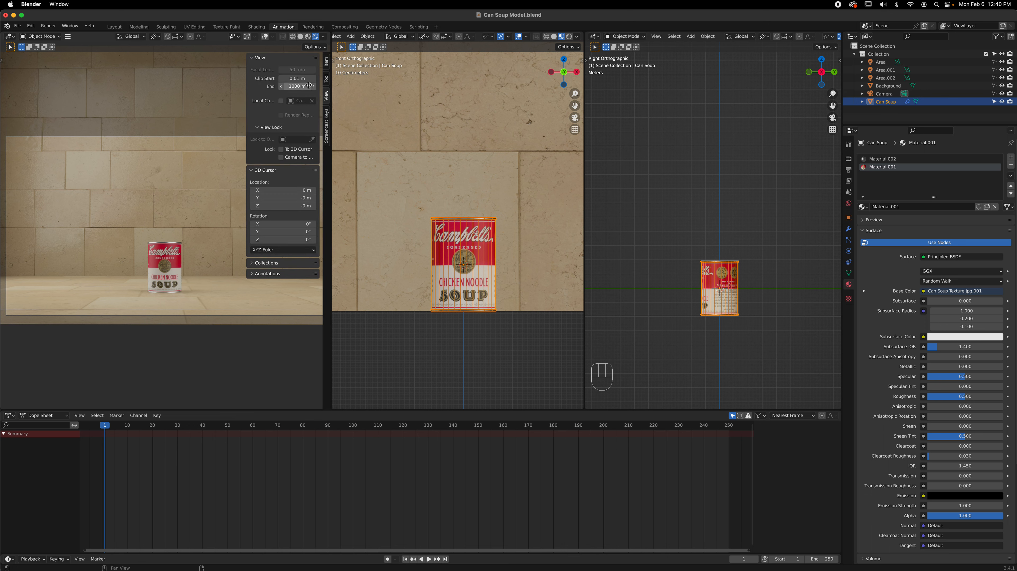
click(326, 62)
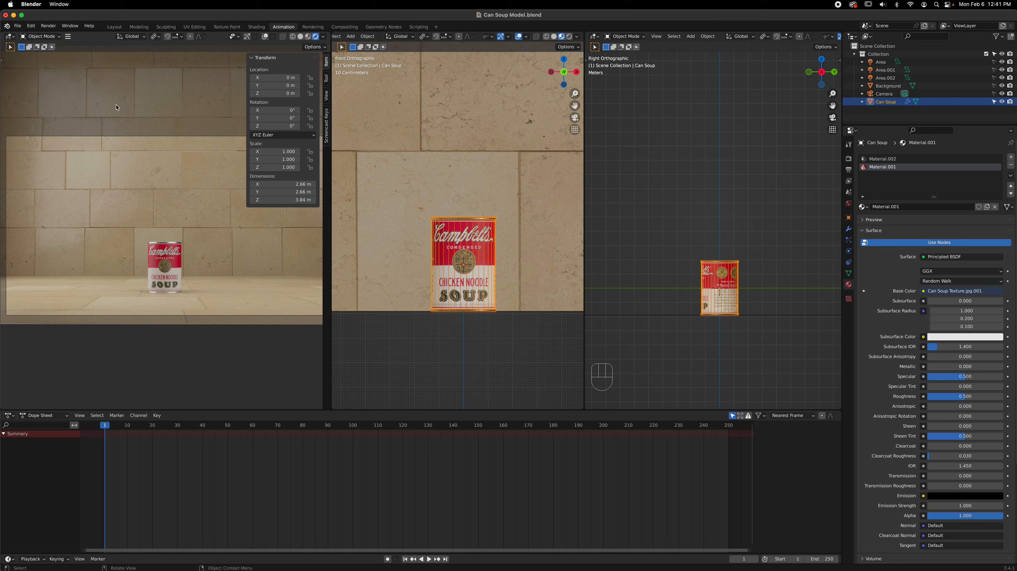
key(t)
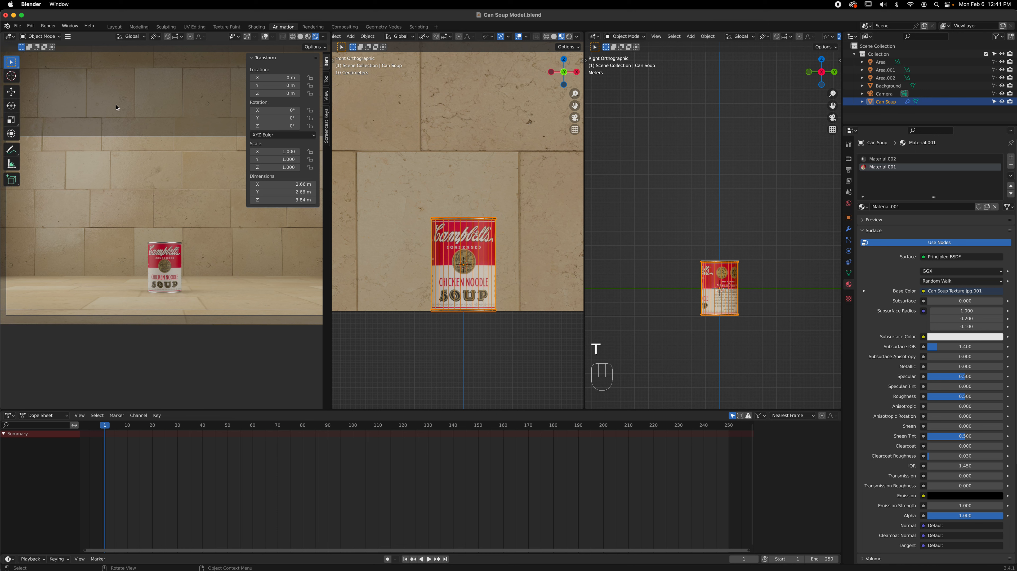
click(11, 93)
click(153, 253)
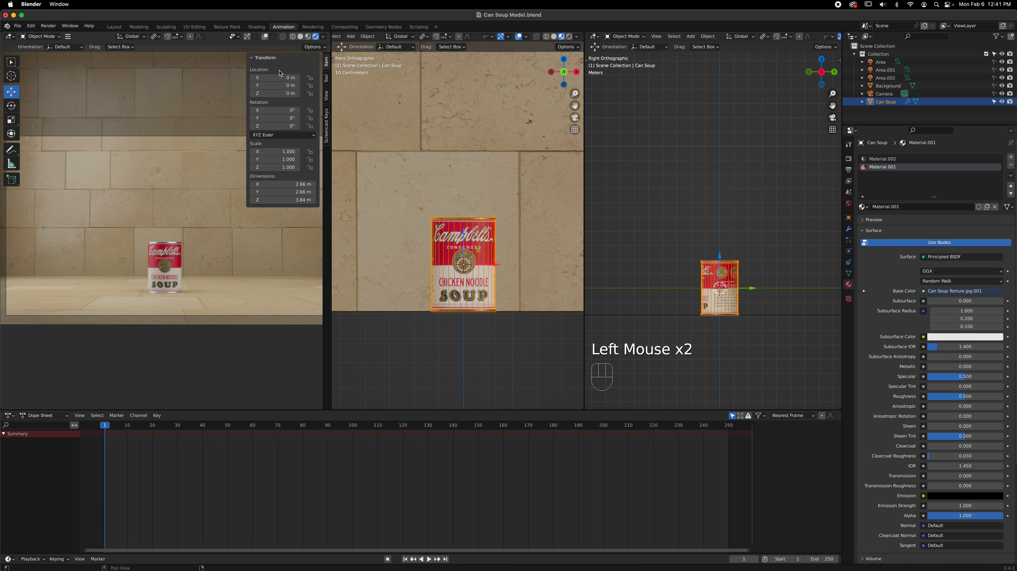
Turn on overlays and gizmos in the camera viewport, keeping the Move tool active
click(266, 39)
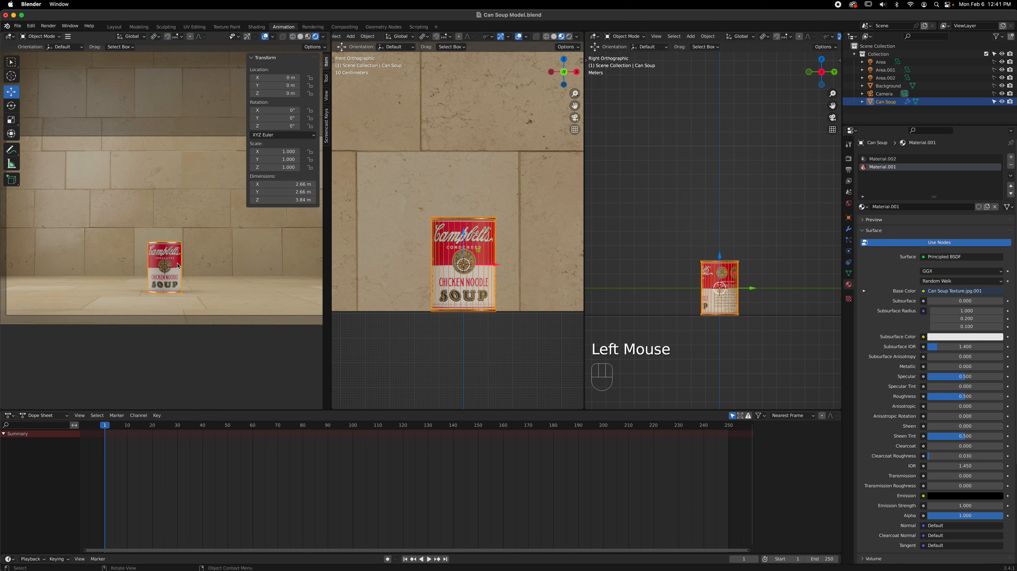
click(11, 106)
click(11, 92)
click(274, 36)
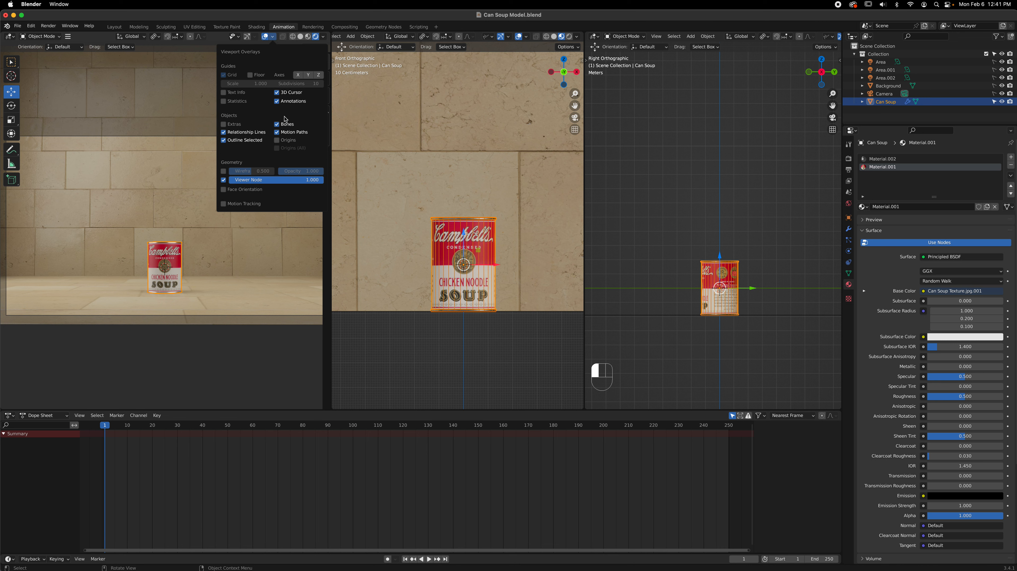
click(300, 76)
click(300, 76)
click(248, 37)
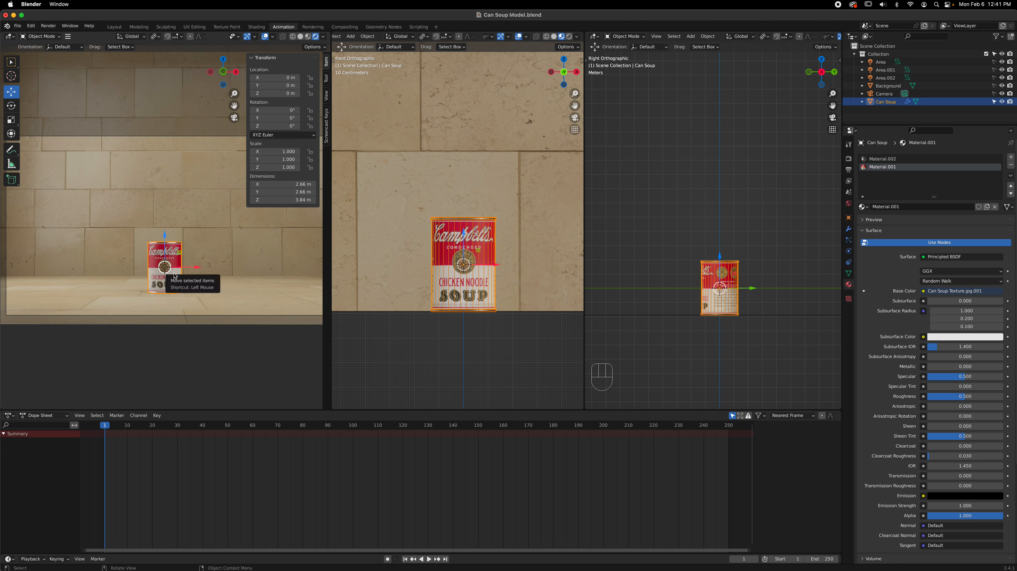
Deselect and reselect the soup can to compare its outline and move handles across the viewports
click(216, 365)
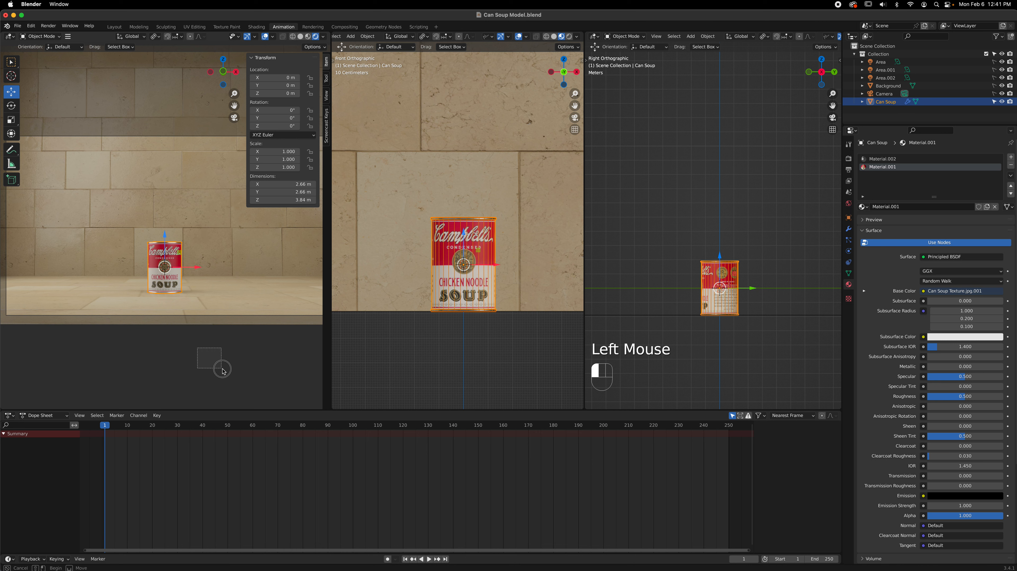
click(188, 370)
click(231, 359)
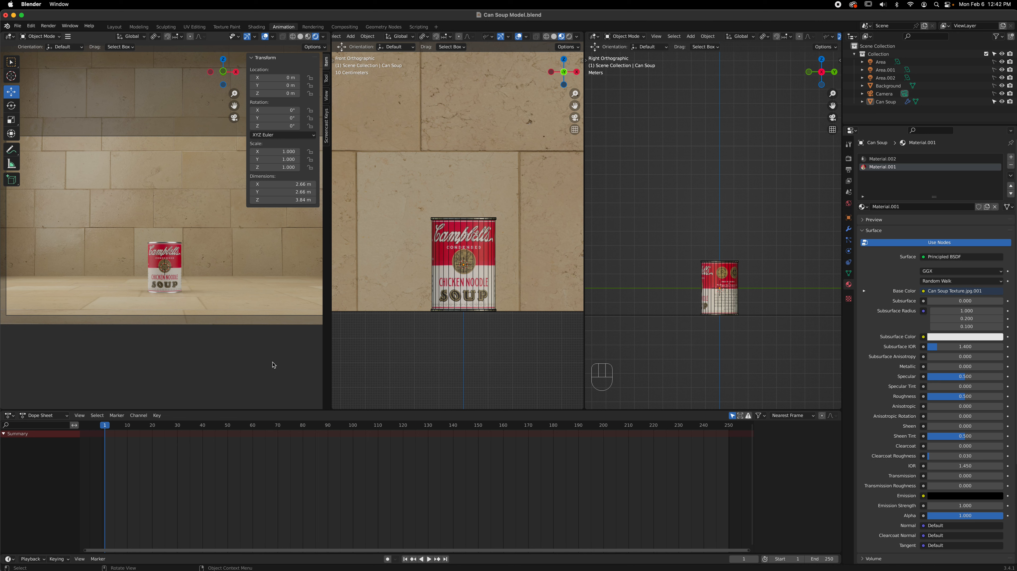
click(164, 281)
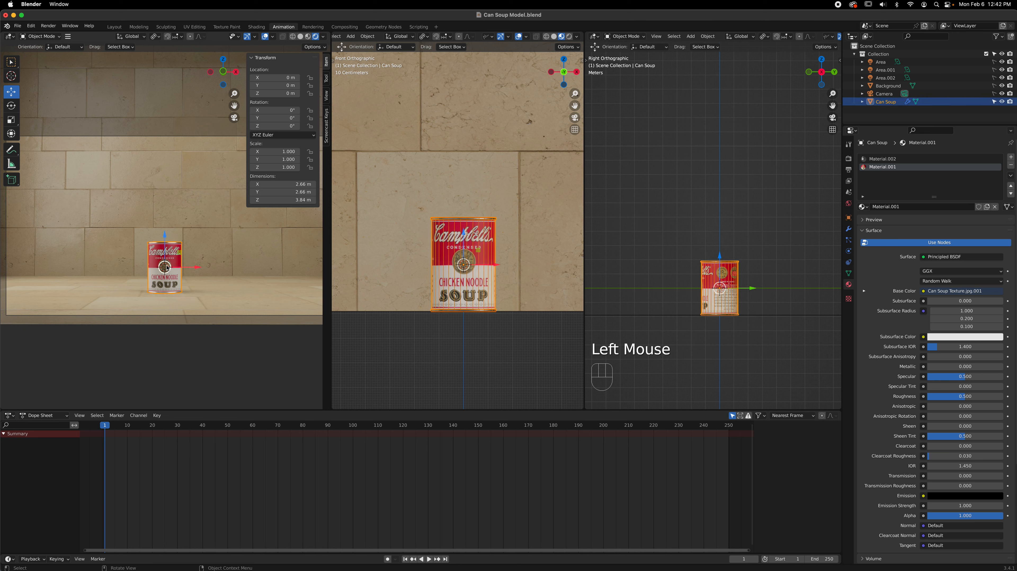
double_click(380, 346)
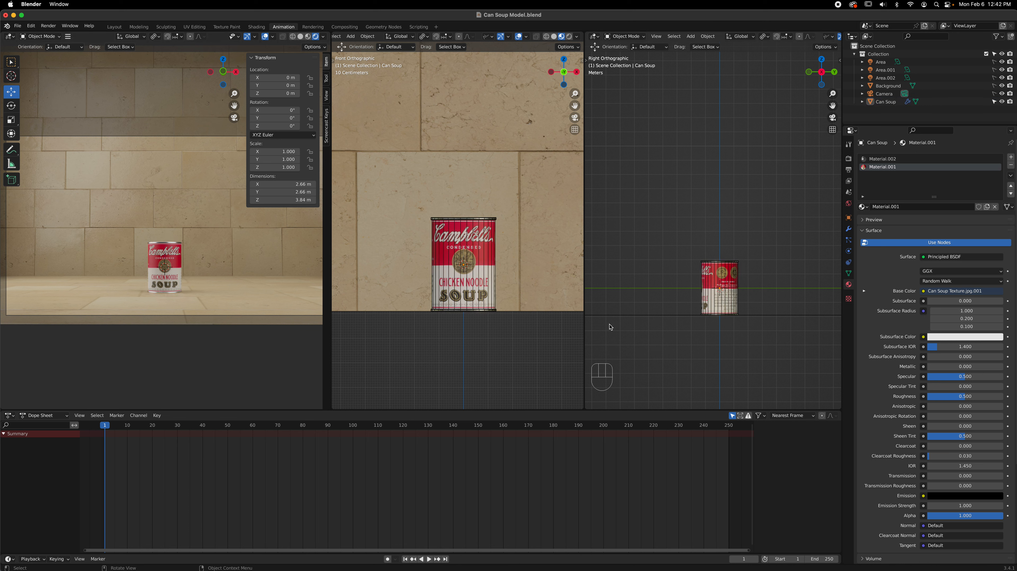
click(463, 249)
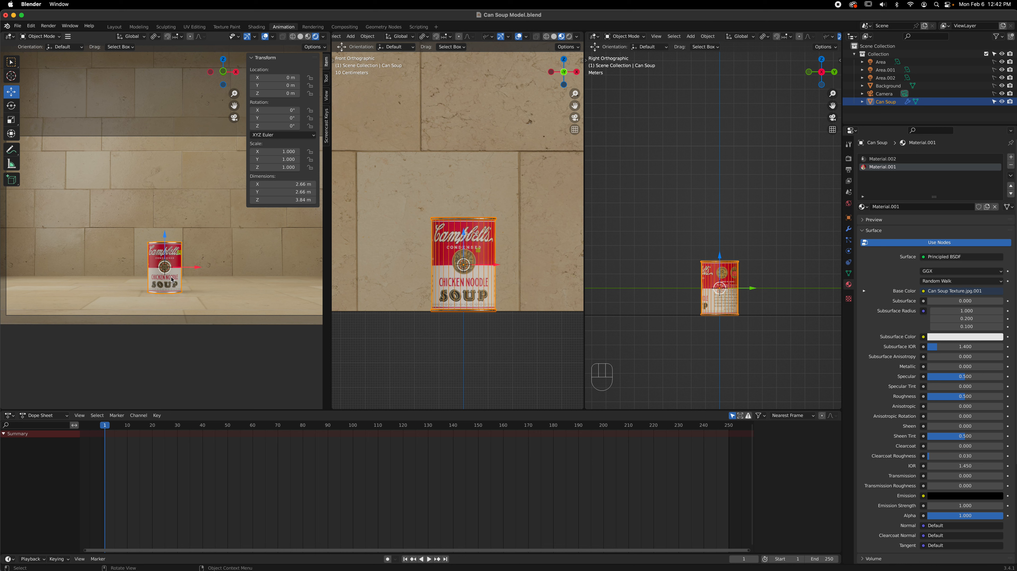
Try moving the soup can along the X axis in the camera viewport
drag(132, 426, 105, 453)
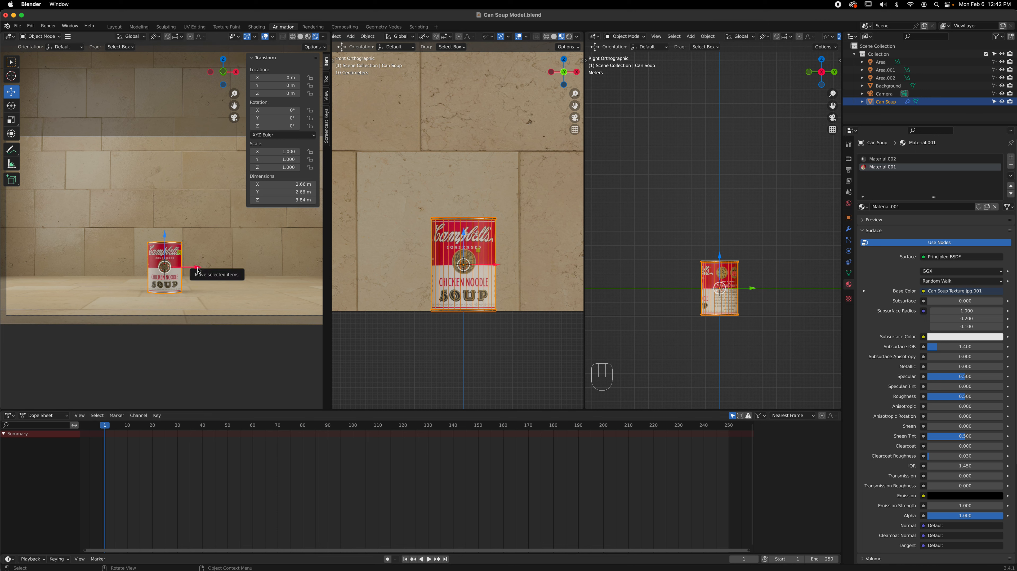
drag(200, 267, 304, 271)
right_click(304, 271)
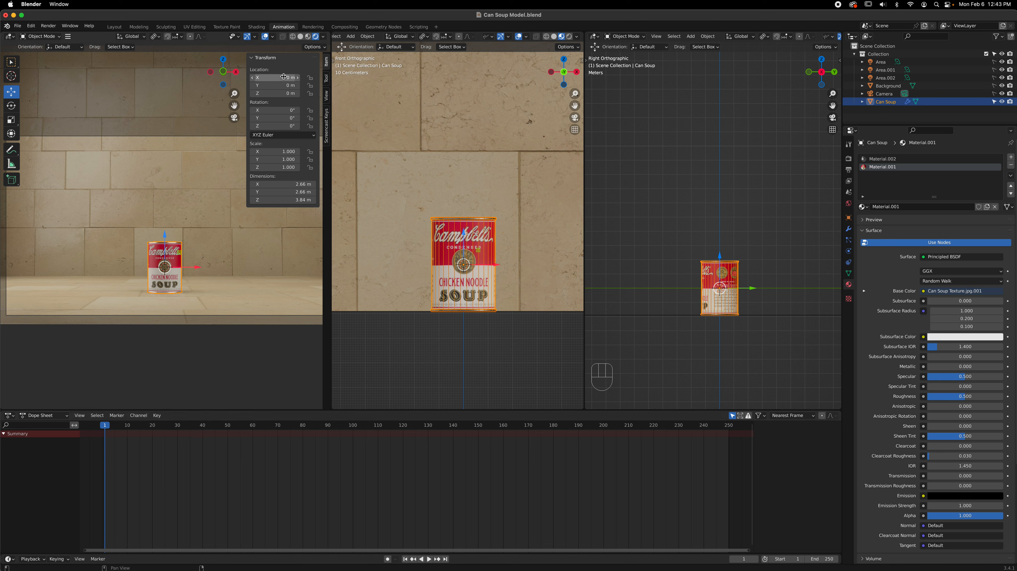
Examine the soup can's X, Y and Z location values and their options in the transform sidebar
key(n)
key(n)
mouse_move(266, 78)
mouse_down()
mouse_move(296, 79)
mouse_move(267, 78)
mouse_up()
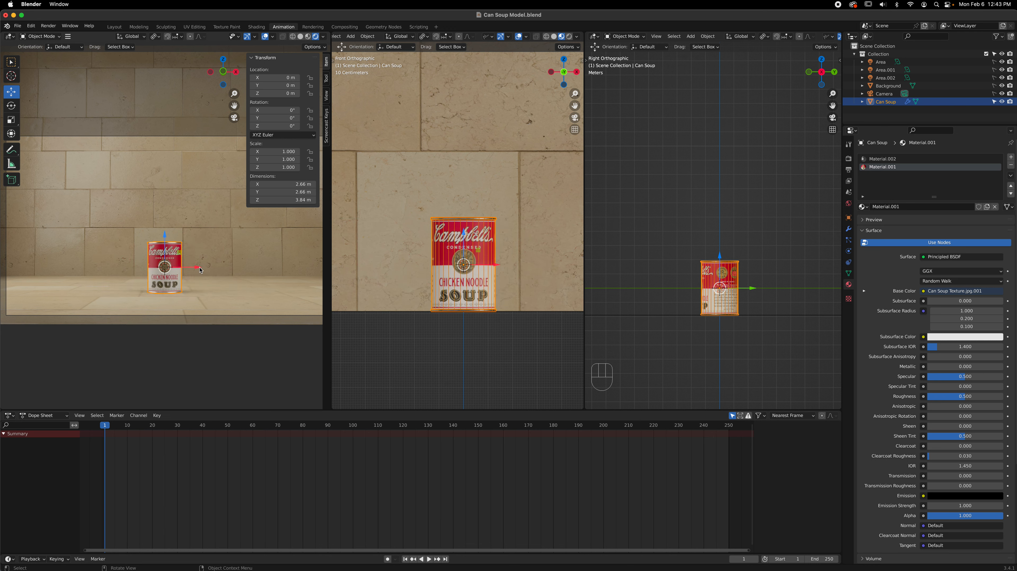
mouse_move(197, 270)
mouse_down()
mouse_move(241, 270)
mouse_move(197, 270)
mouse_up()
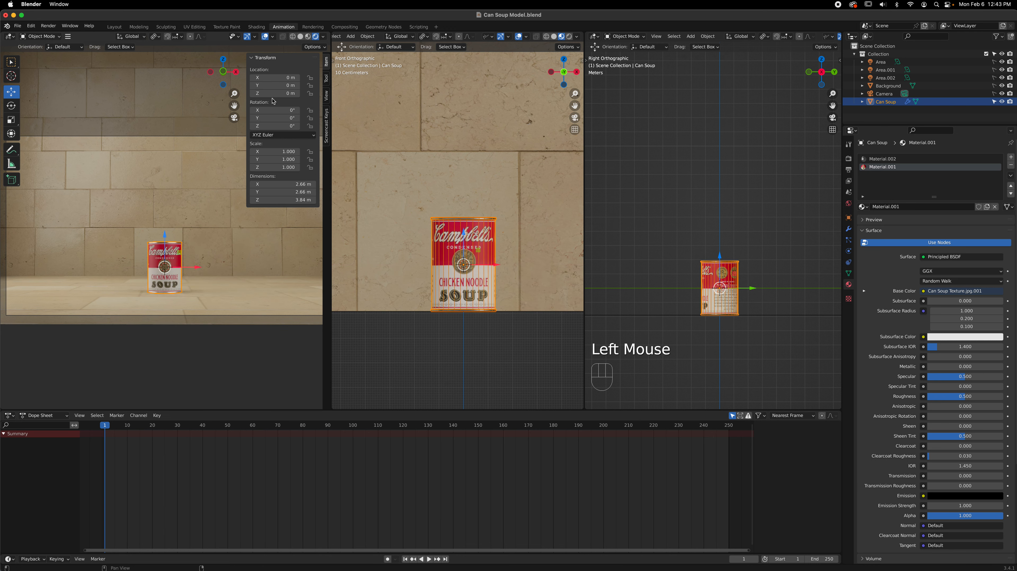
mouse_move(275, 86)
mouse_down()
mouse_move(300, 86)
mouse_move(275, 93)
mouse_up()
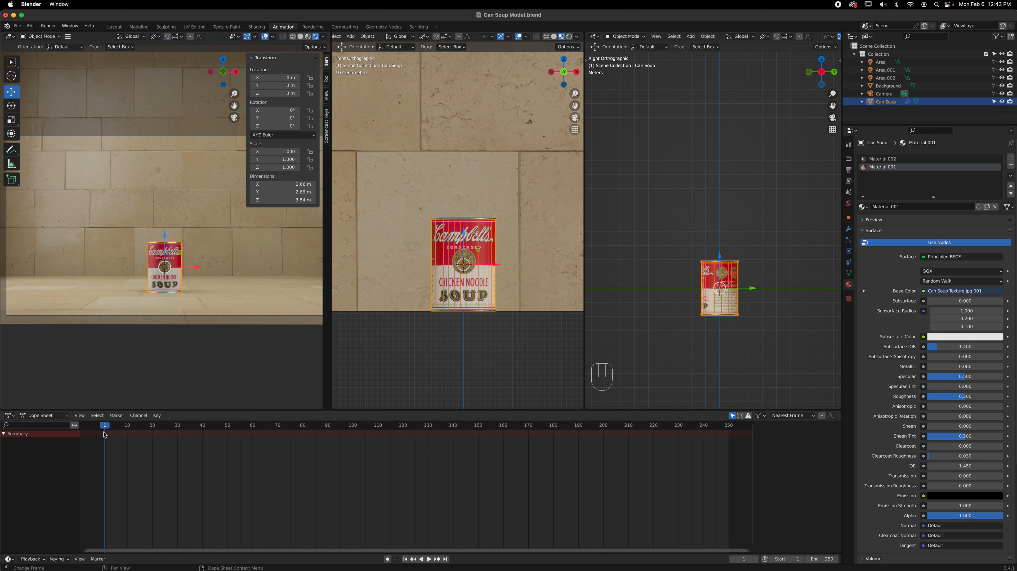
right_click(262, 80)
Examine the scene's render properties and the Move tool's settings
click(849, 159)
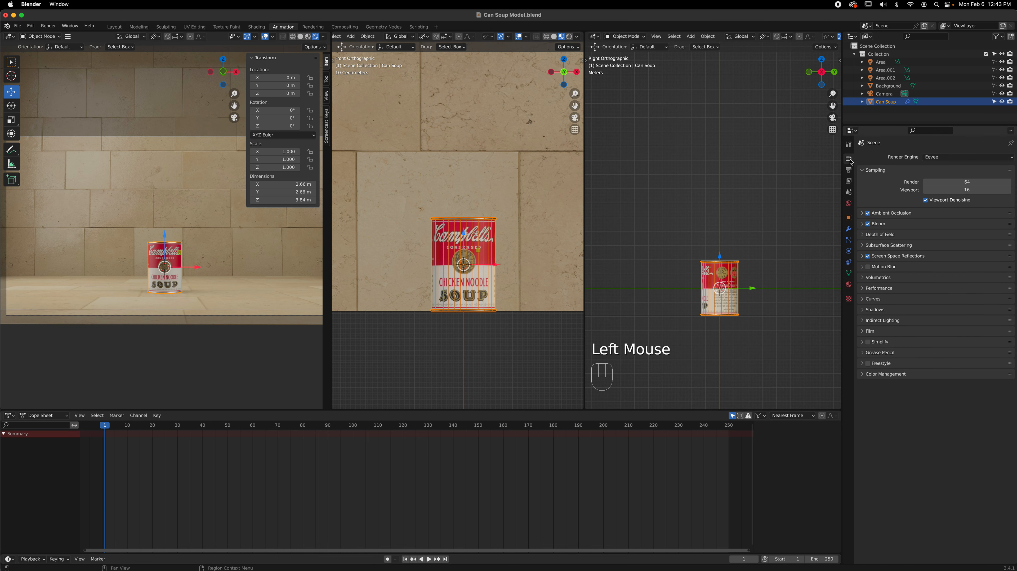
click(849, 145)
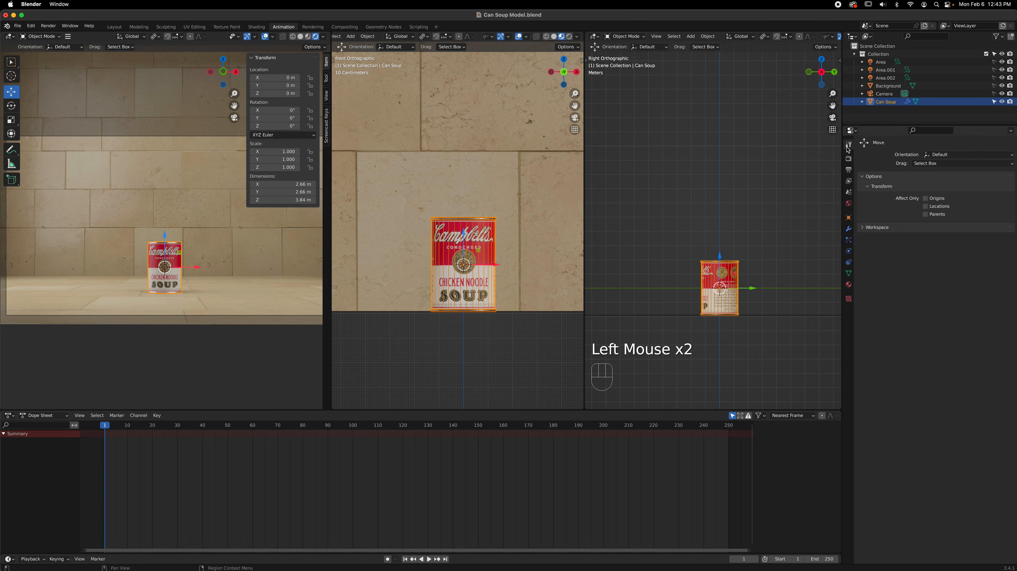
click(849, 159)
click(848, 170)
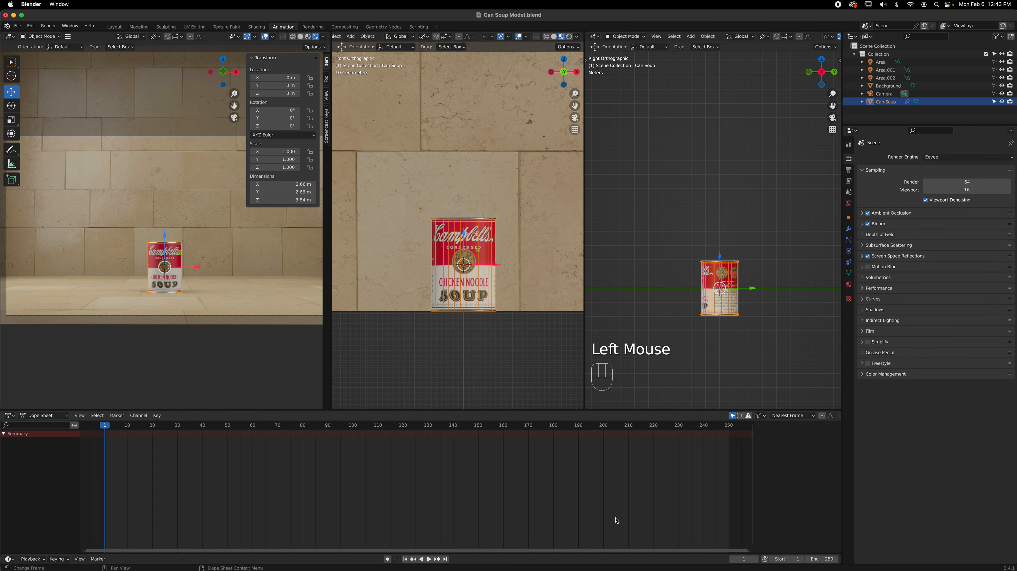
Set the animation's end frame to 30 and fit the shortened frame range across the Dope Sheet
click(829, 561)
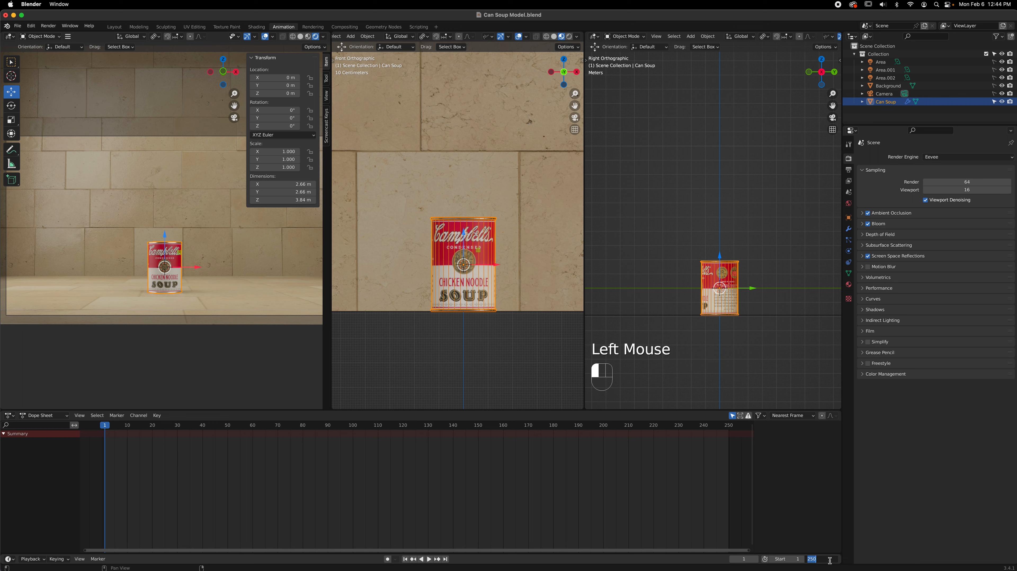
text(30)
key(Return)
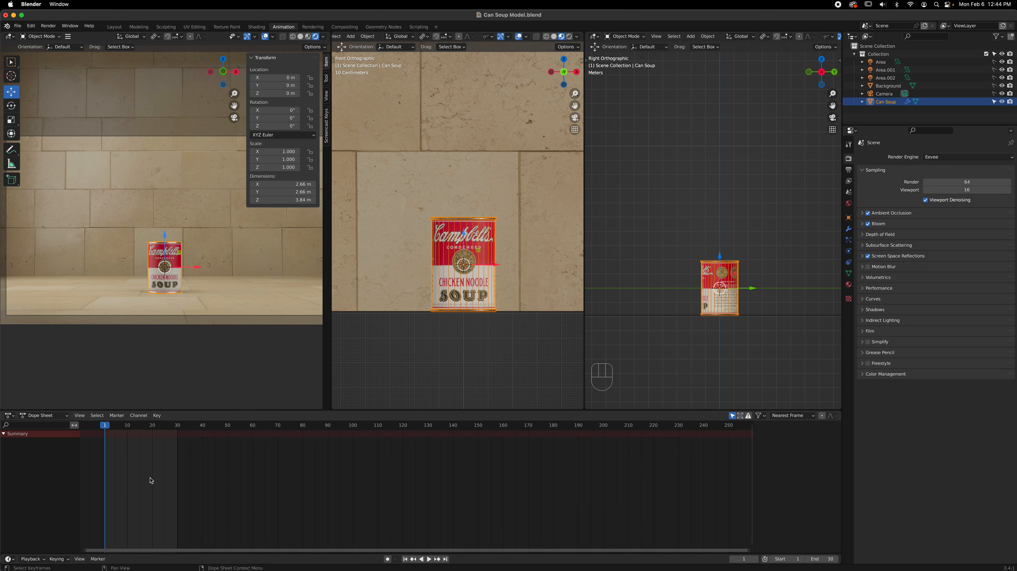
middle_drag(148, 482, 438, 484)
scroll(431, 490, down, 3)
scroll(432, 490, down, 1)
scroll(431, 489, up, 10)
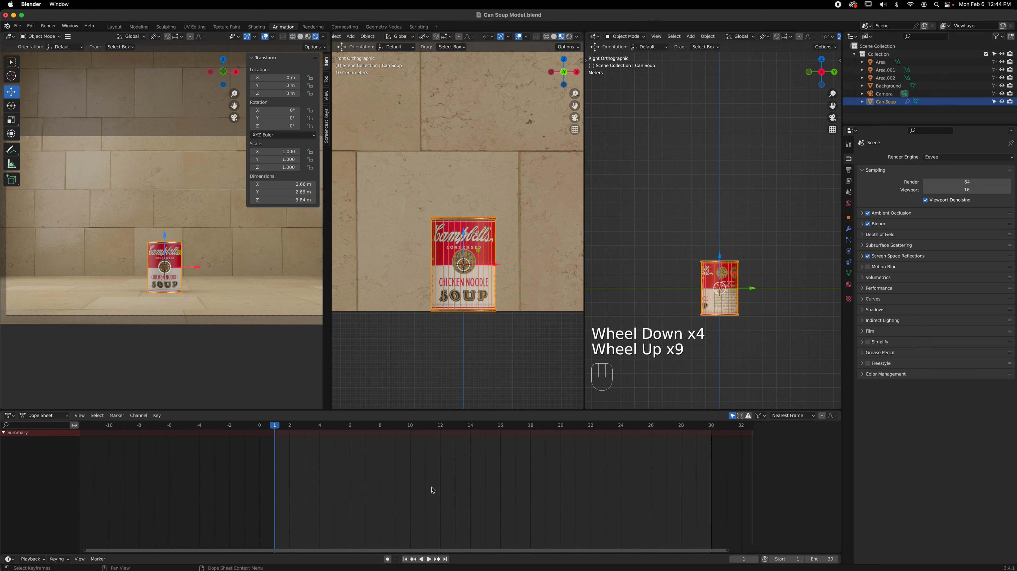
middle_drag(521, 472, 392, 492)
scroll(386, 486, up, 2)
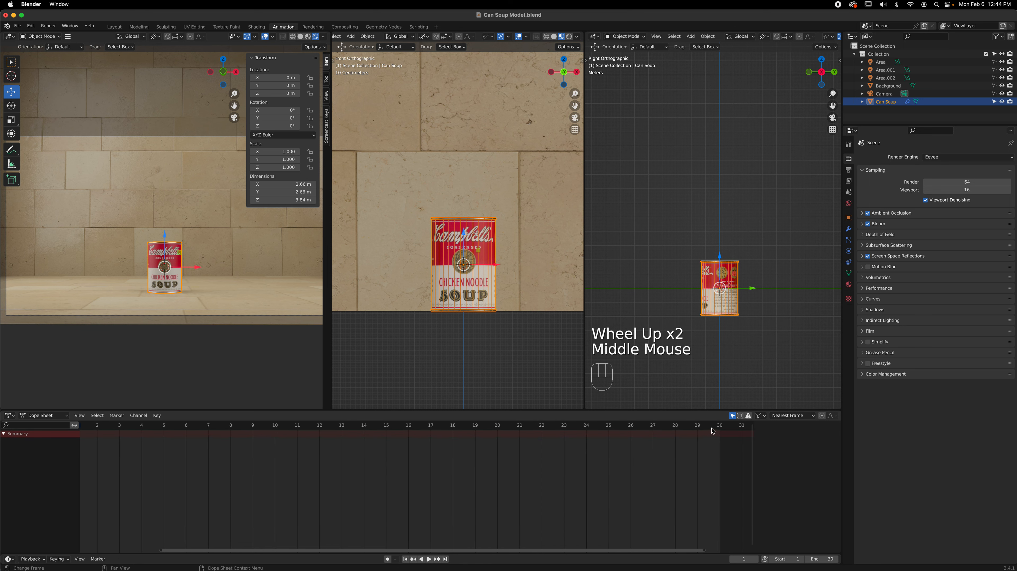
Play the shortened timeline, stop playback and return the playhead to frame 1
click(305, 426)
key(space)
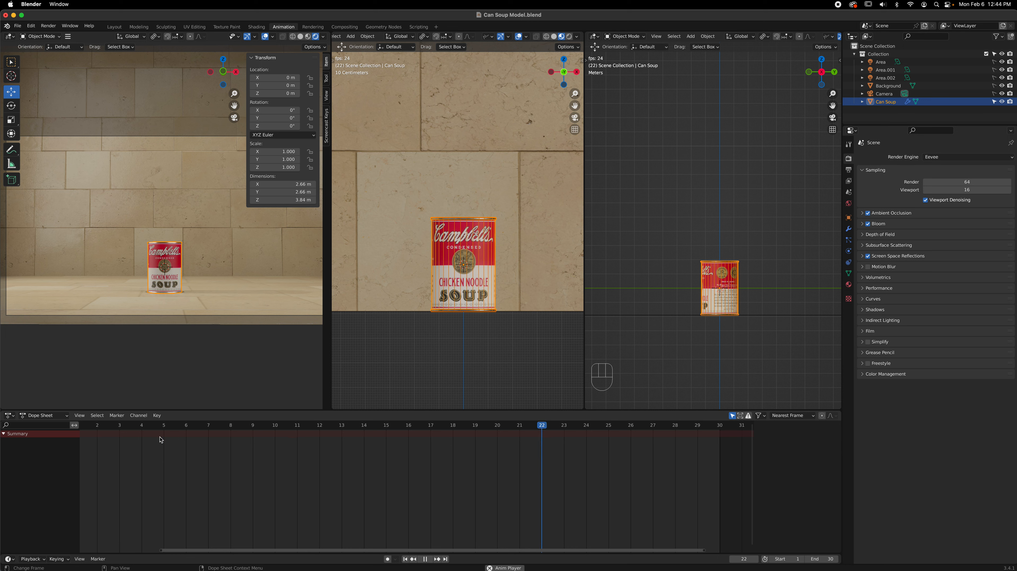
key(space)
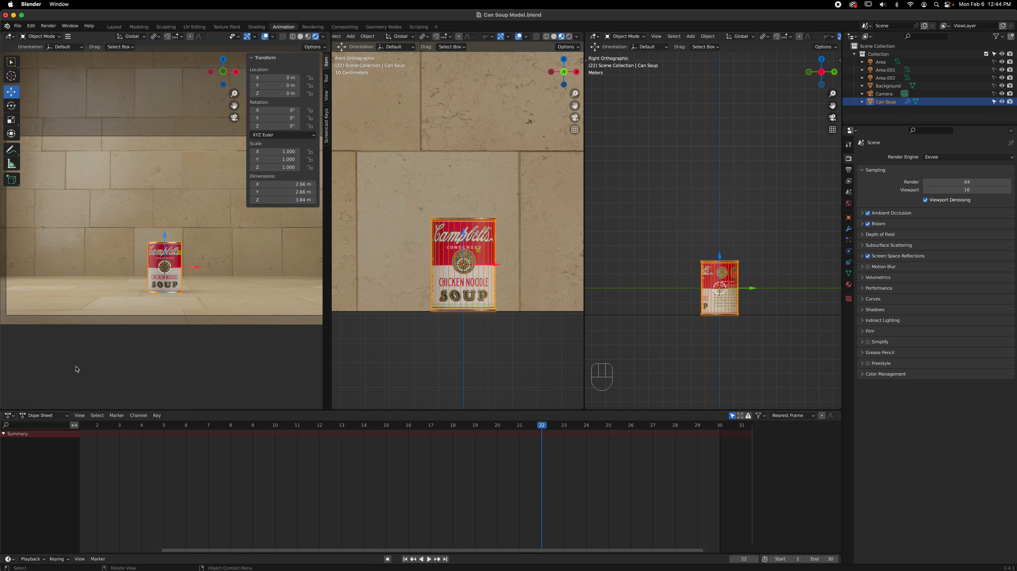
click(85, 429)
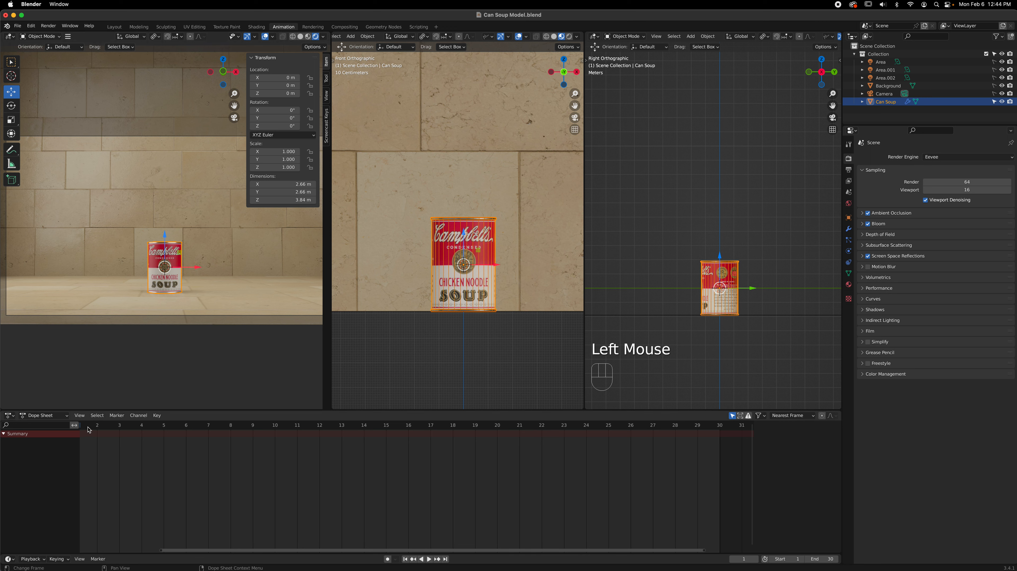
middle_drag(213, 447, 232, 450)
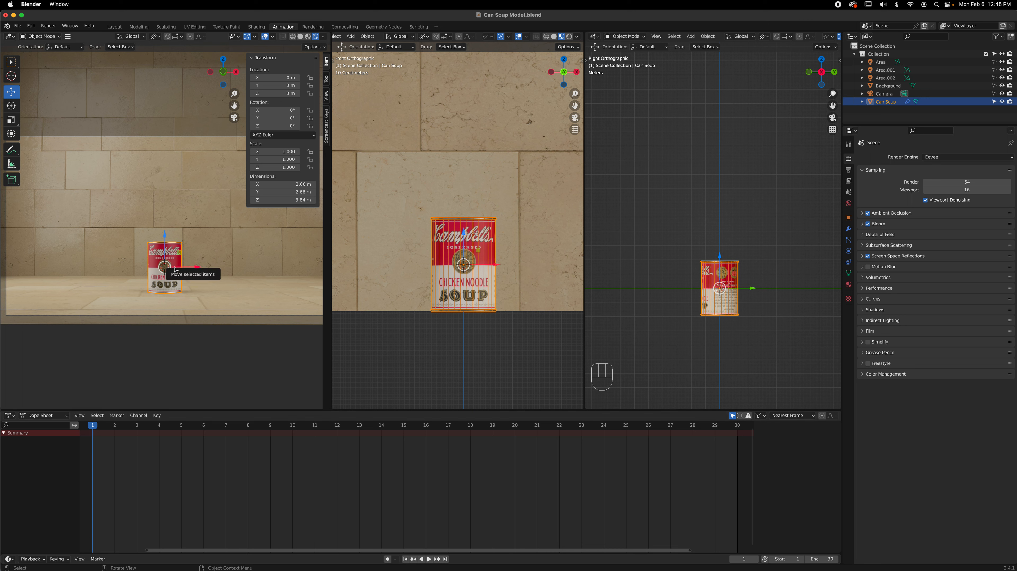
click(97, 434)
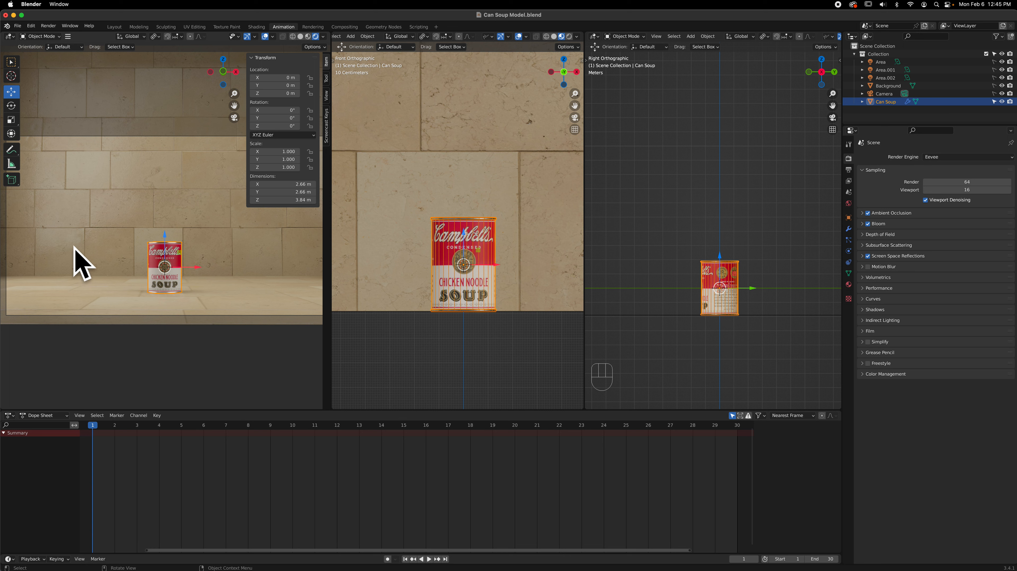
Move the soup can along X to about -9 m in the front orthographic viewport
scroll(476, 265, down, 3)
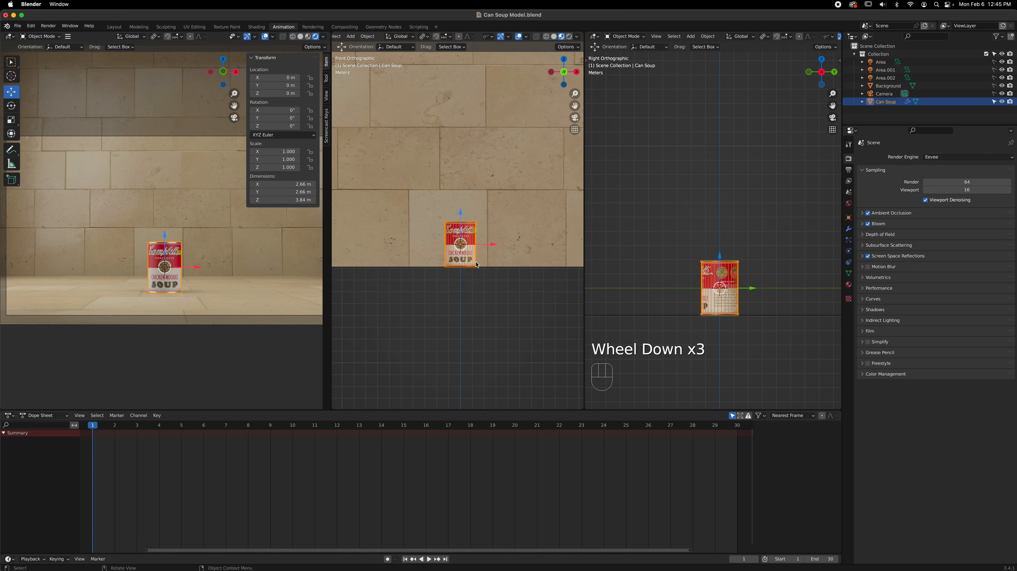
shift+middle_drag(475, 306, 529, 351)
drag(550, 294, 439, 304)
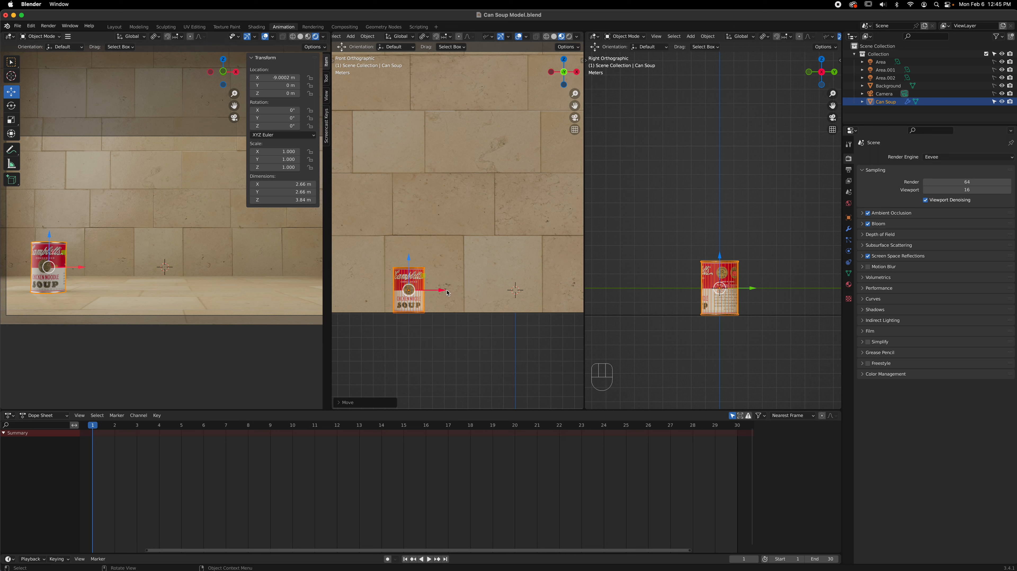
Set the soup can's X location to exactly -9 m and insert a single keyframe for it at frame 1
click(284, 78)
key(BackSpace)
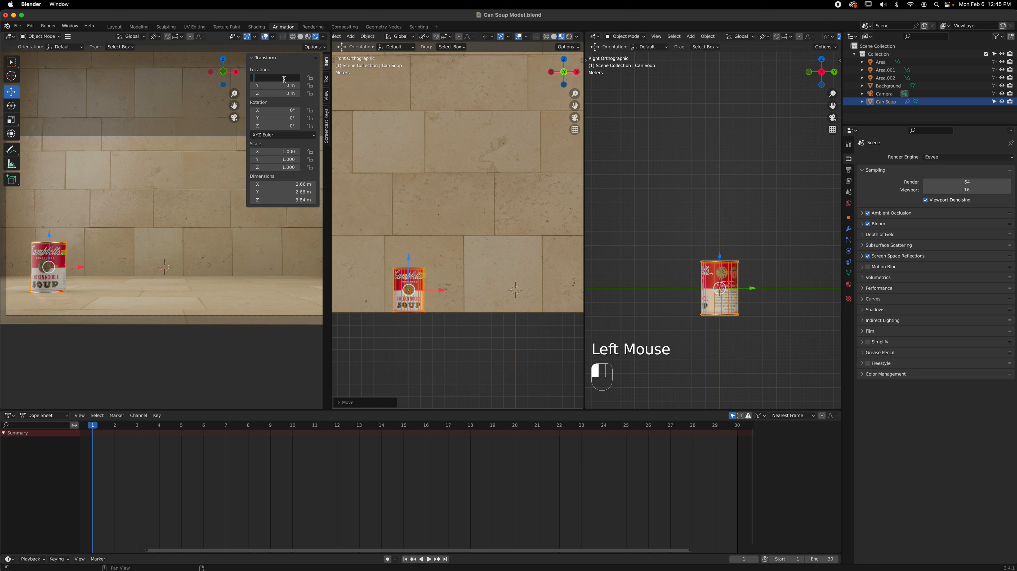
text(-9)
key(Return)
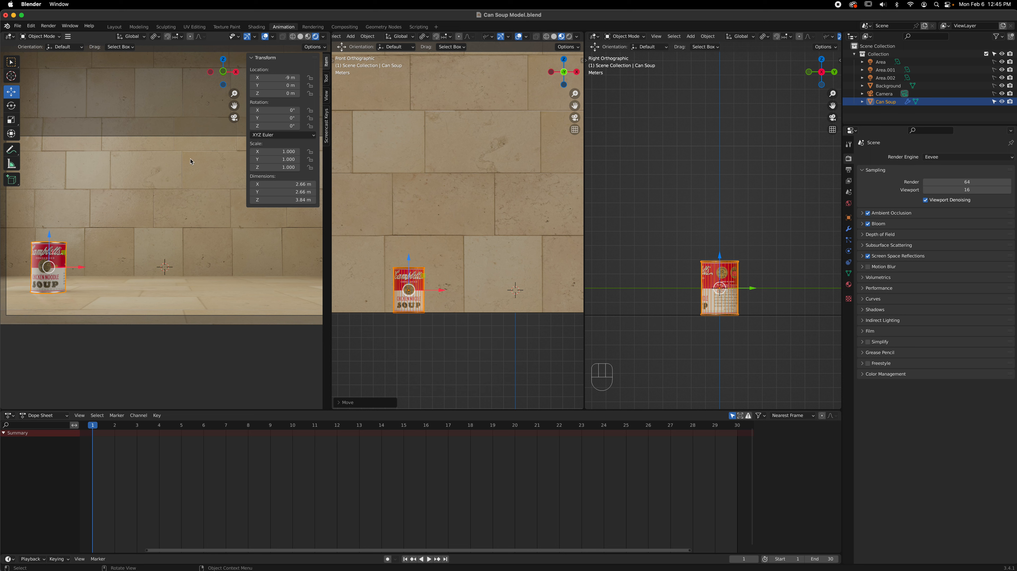
right_click(277, 78)
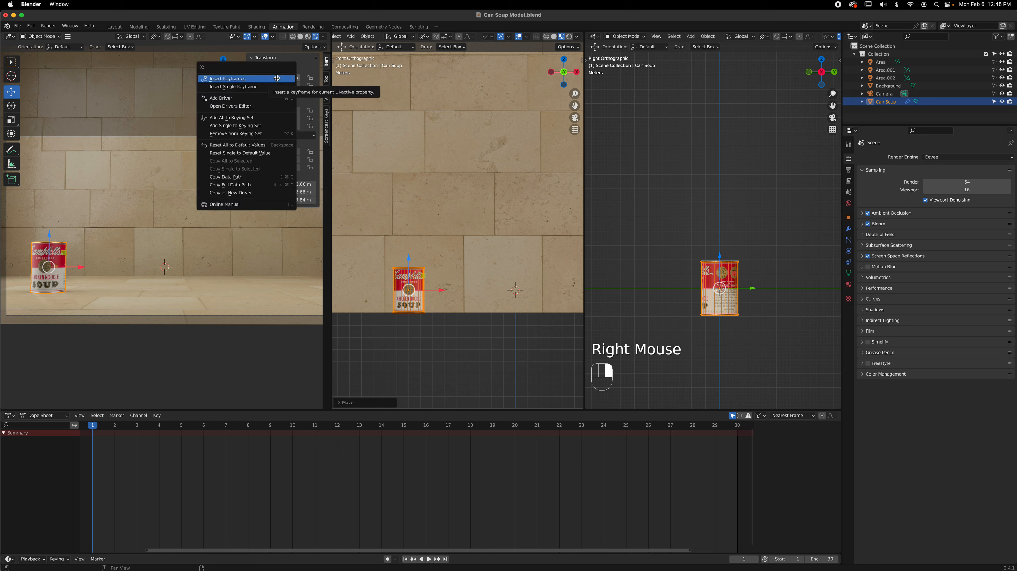
click(253, 86)
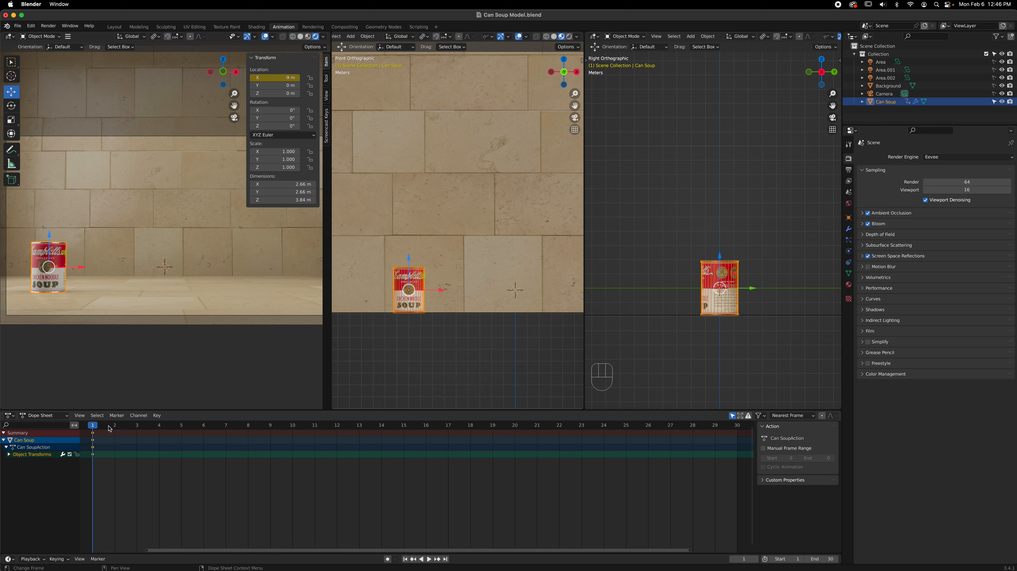
At frame 24, move the soup can across the wall, set its X location to 9 m and insert a single keyframe for it
drag(95, 428, 606, 444)
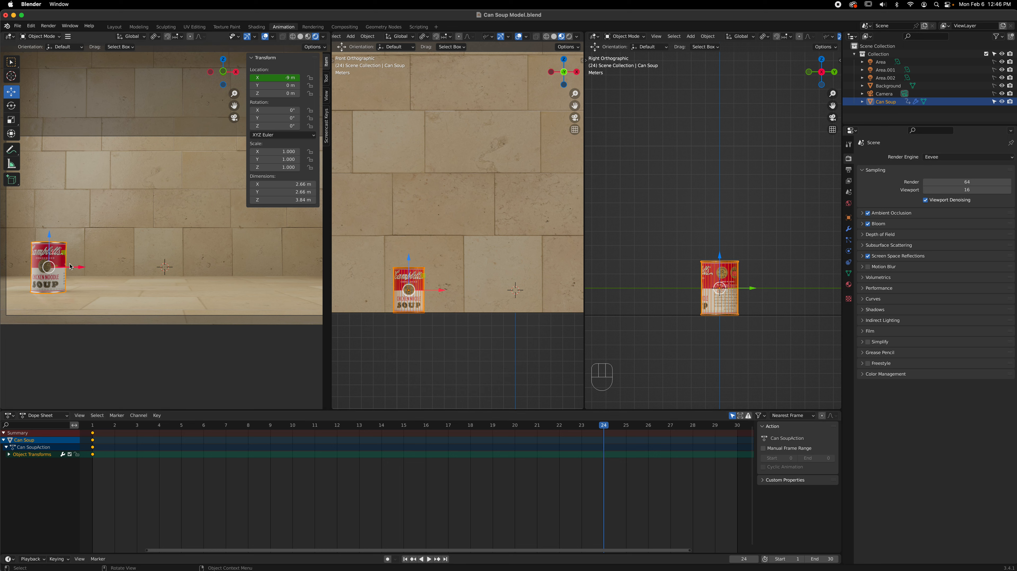
drag(84, 269, 319, 278)
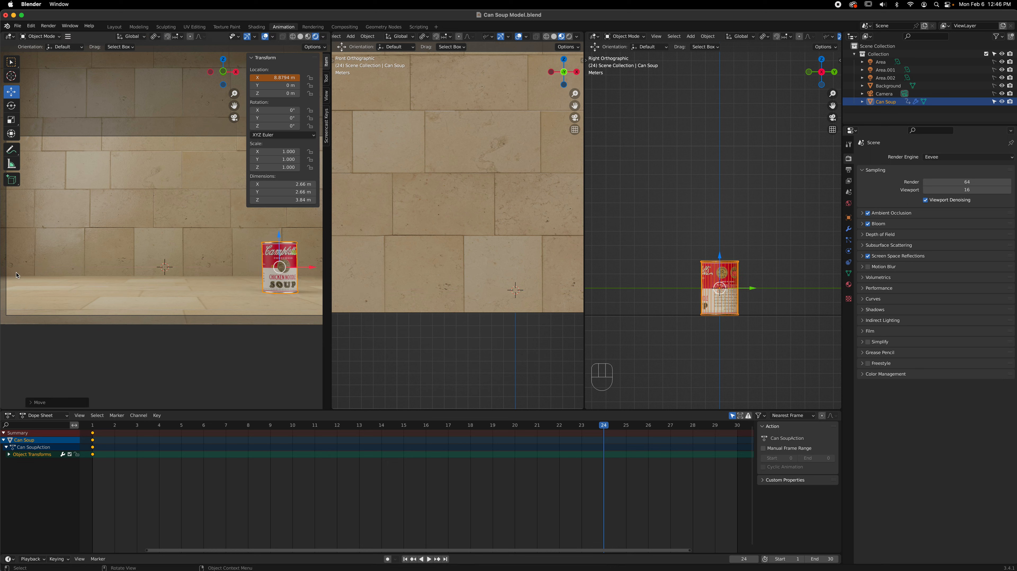
click(271, 80)
text(9)
key(Return)
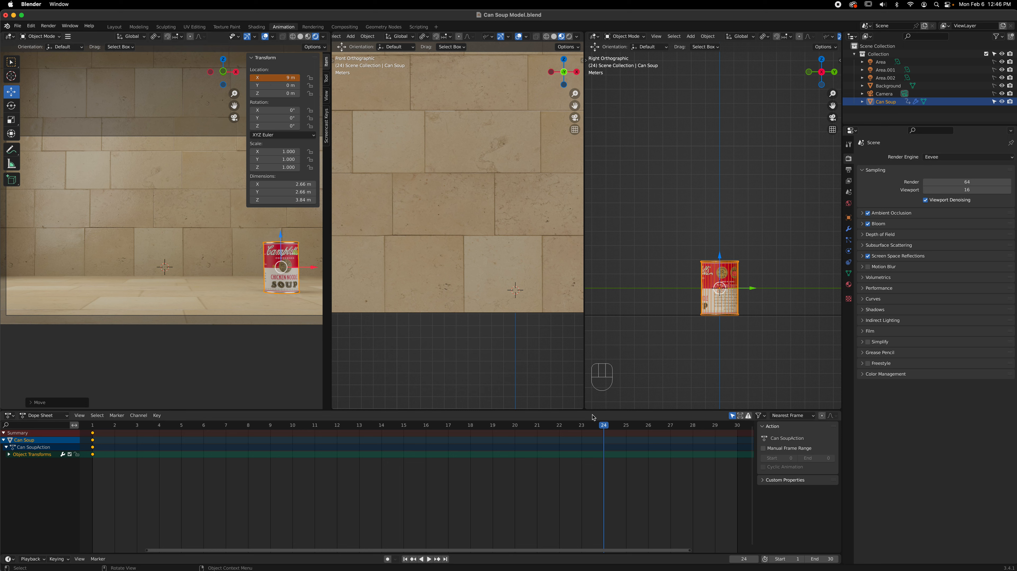
right_click(270, 76)
click(270, 76)
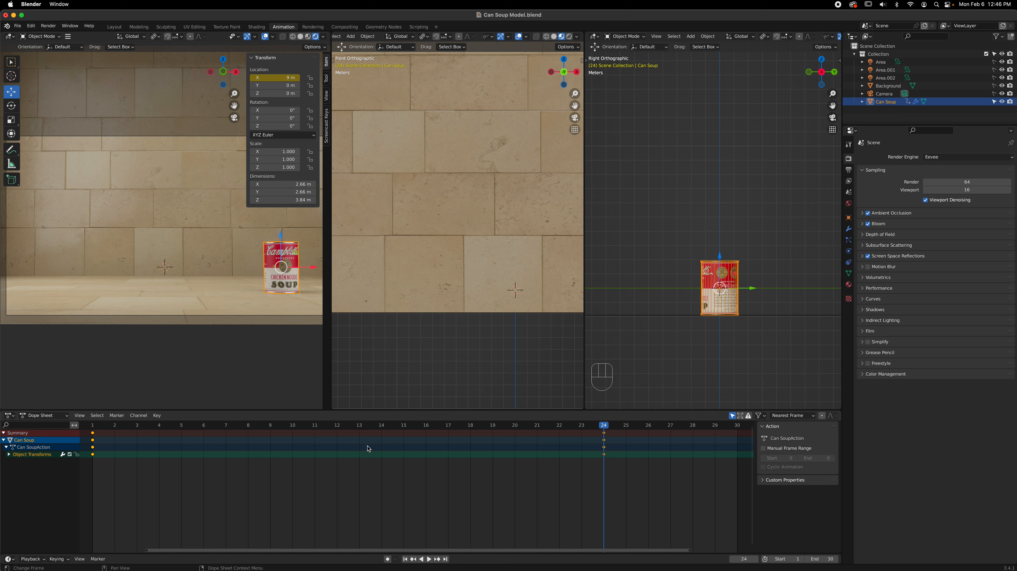
Play the soup can's slide, stop playback, and scrub the Dope Sheet from frame 1 to frame 24
key(space)
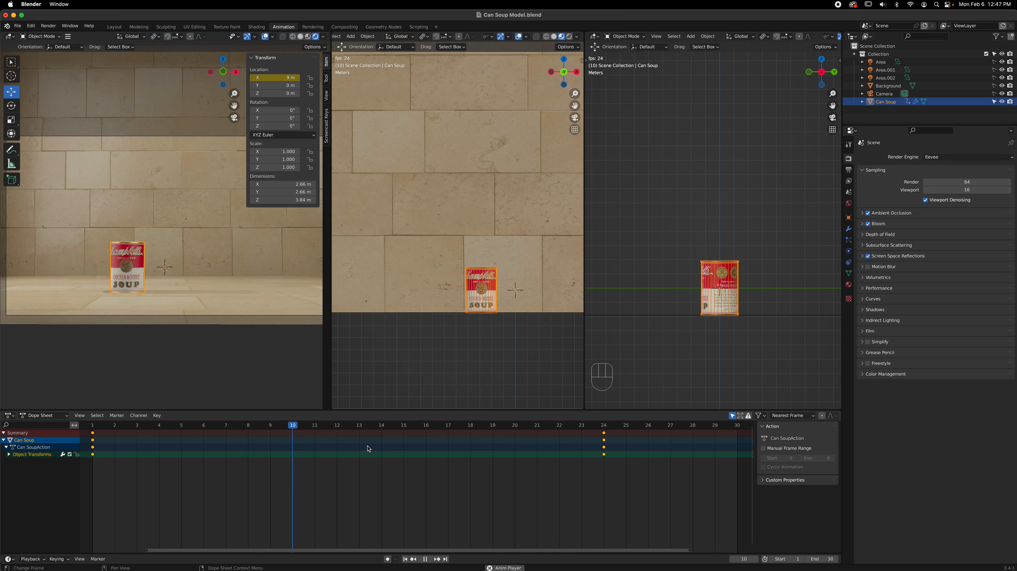
key(space)
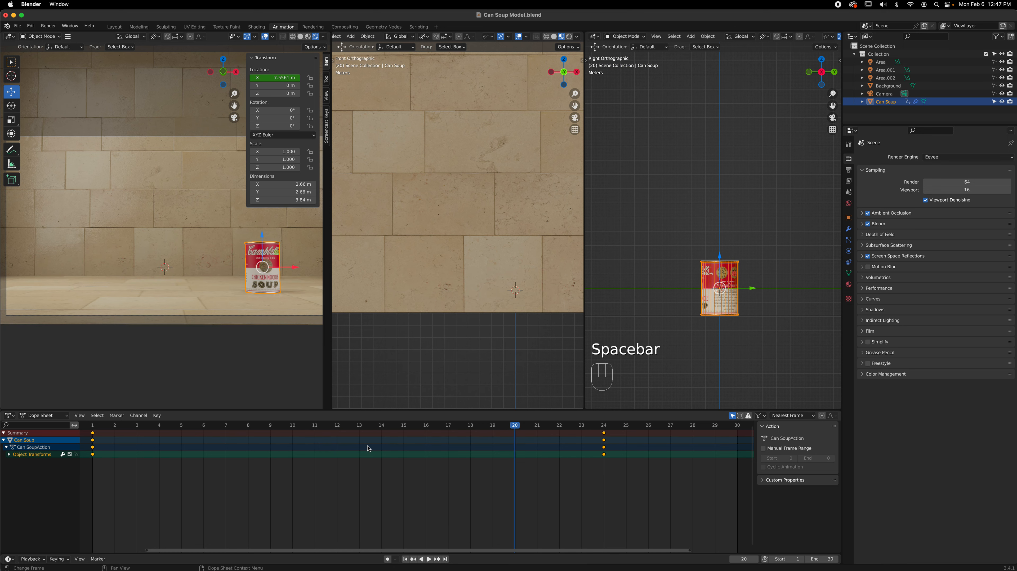
click(94, 428)
drag(94, 429, 320, 451)
drag(445, 454, 600, 518)
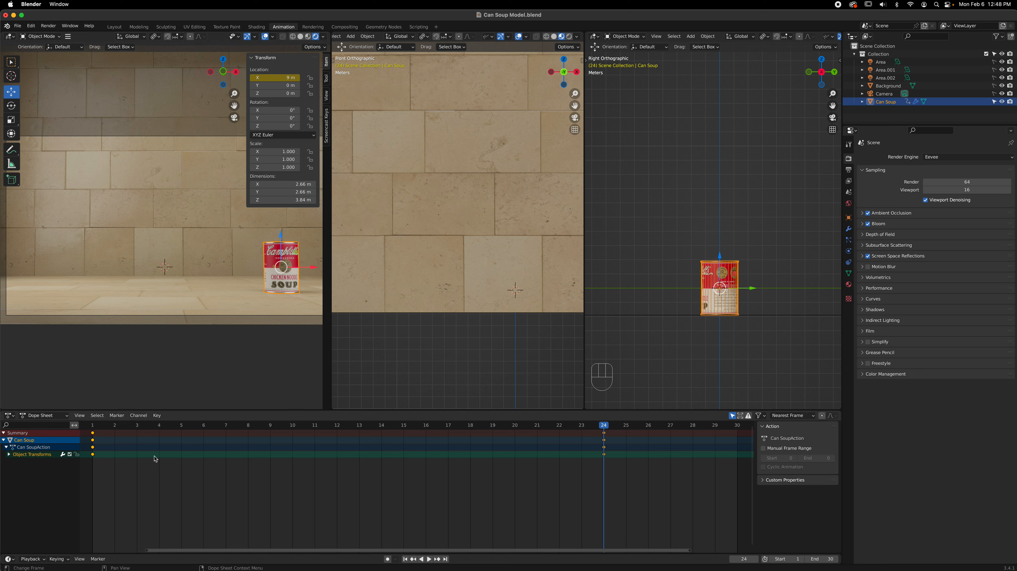
Replay the animation from frame 1, stop it, and scrub the playhead to frame 23
click(93, 427)
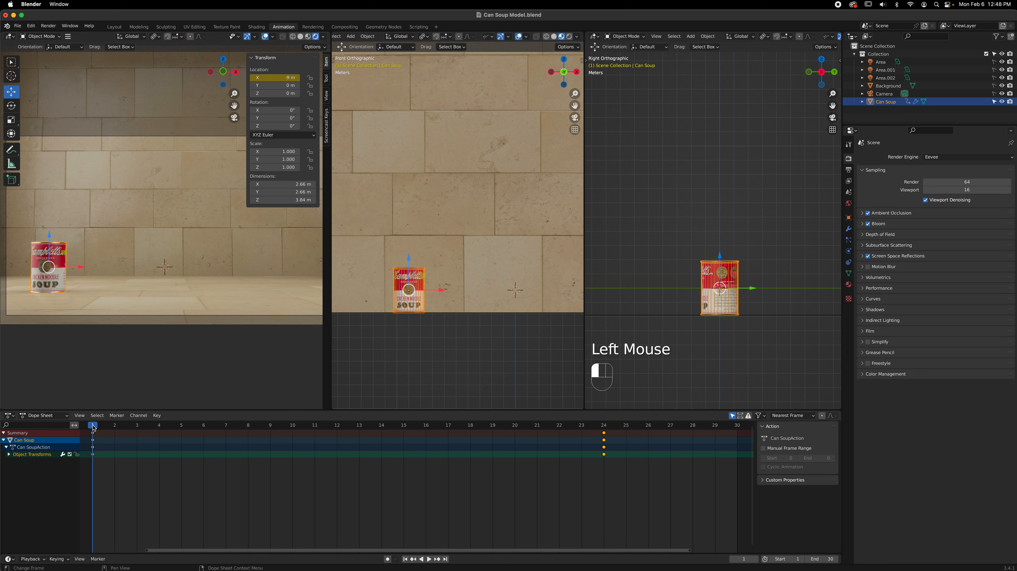
key(space)
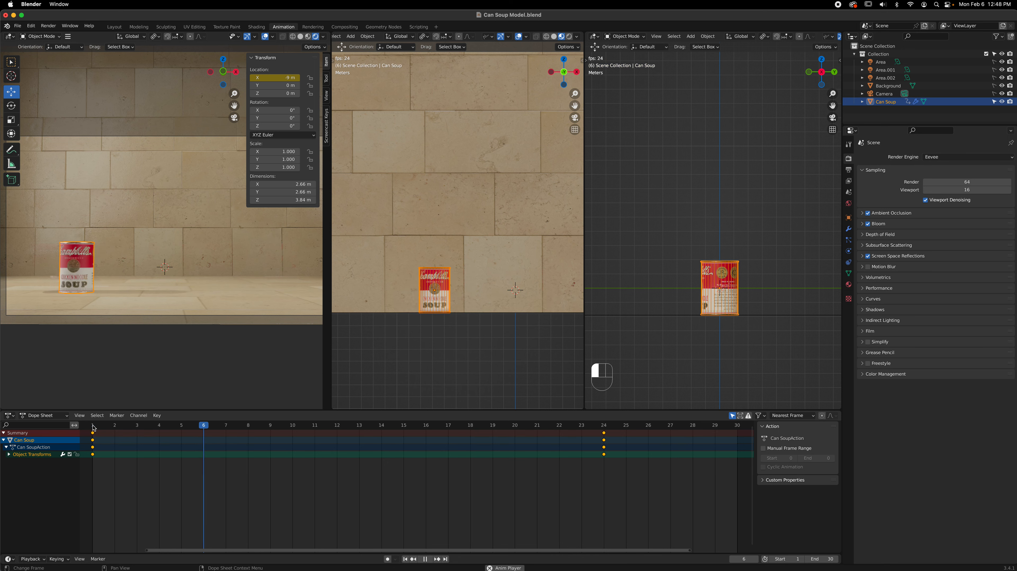
key(space)
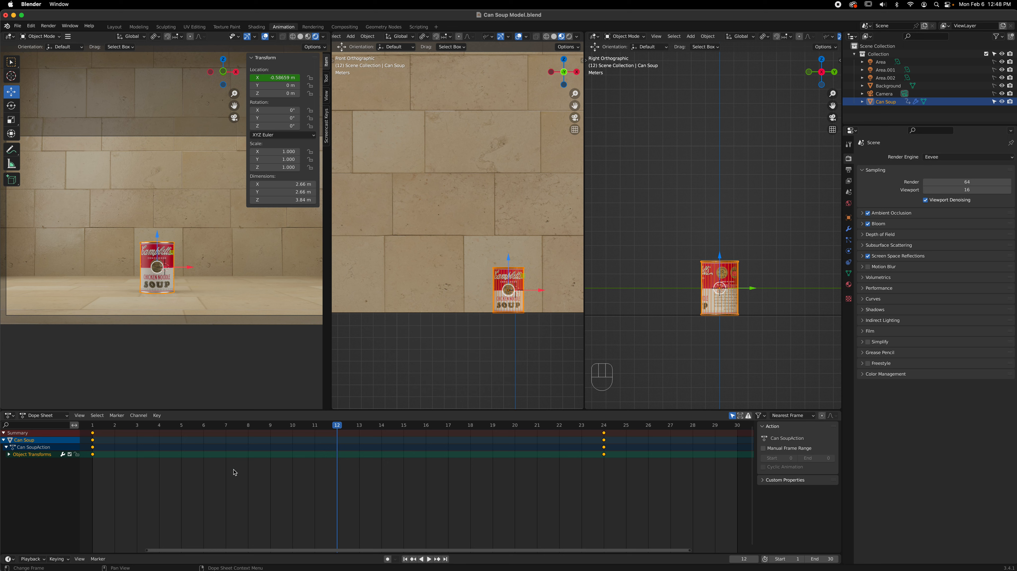
drag(337, 425, 581, 509)
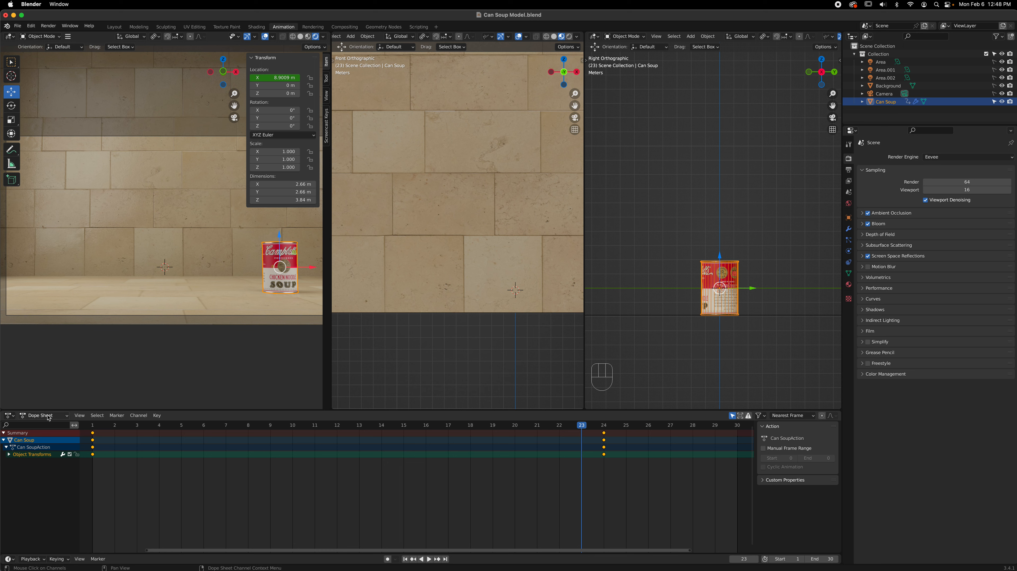
Switch the Dope Sheet area to the Graph Editor and frame the whole X Location curve with both keyframes and their handles
click(12, 417)
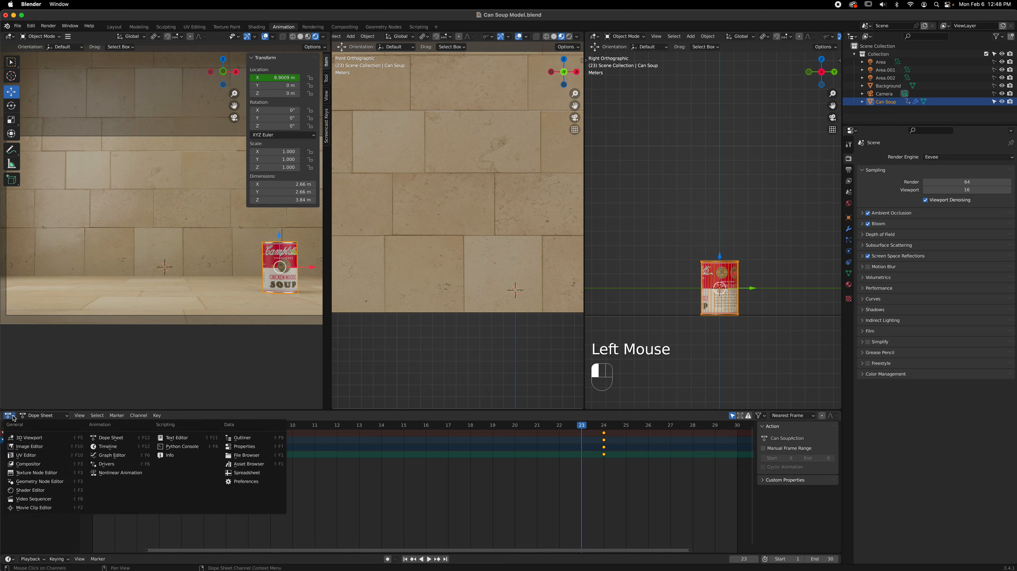
click(12, 416)
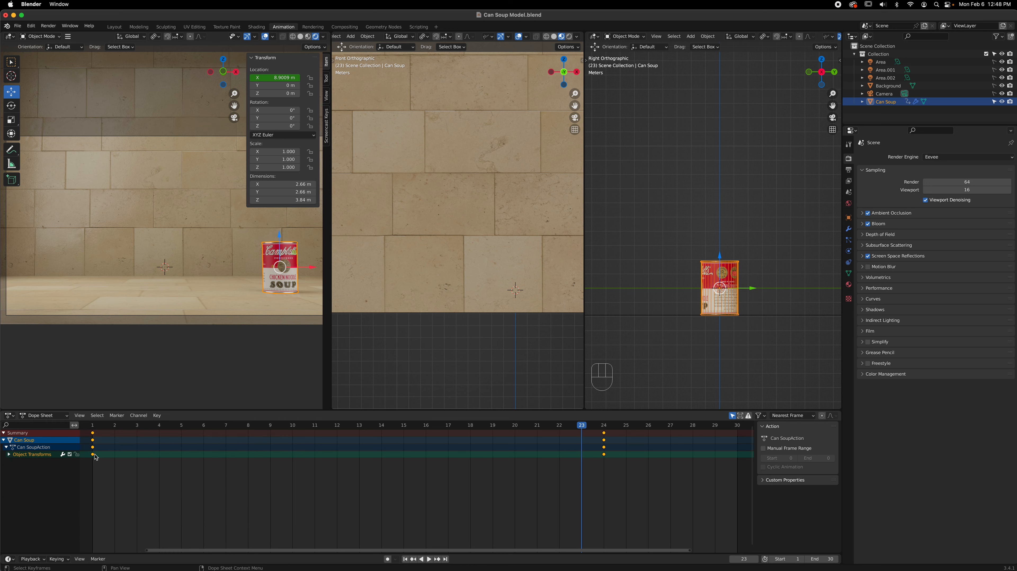
click(12, 417)
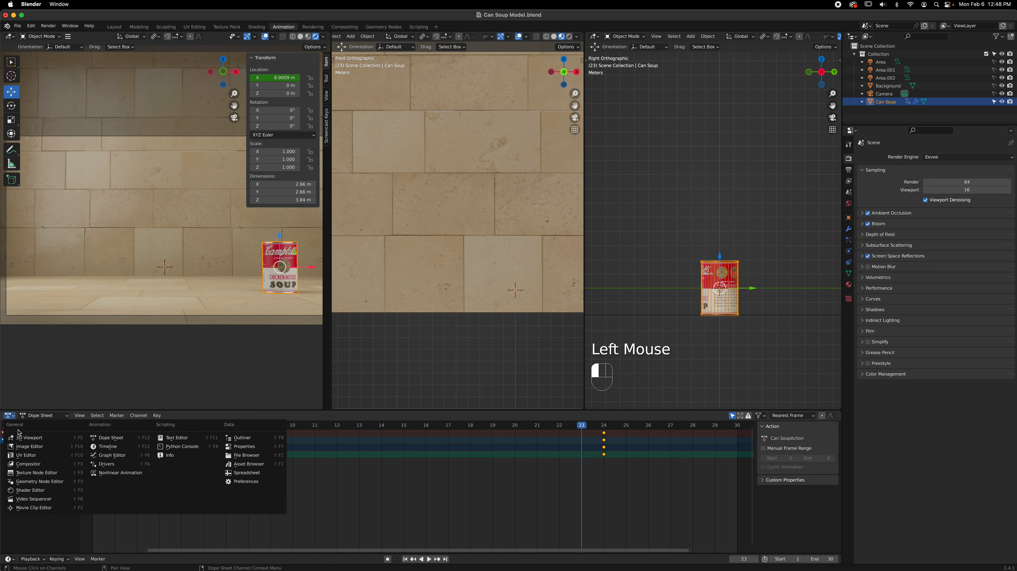
click(117, 456)
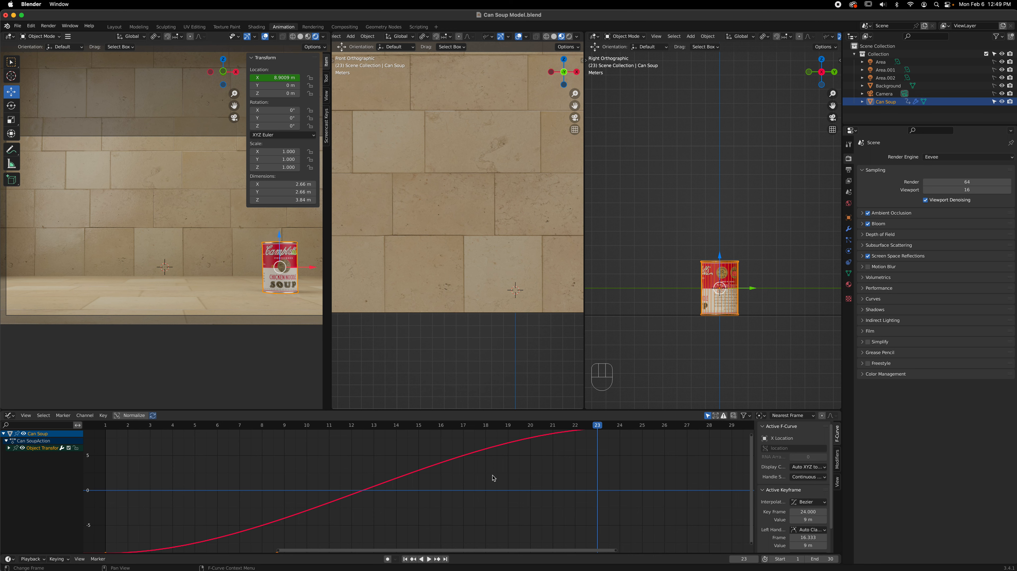
scroll(495, 478, down, 3)
scroll(494, 482, up, 2)
scroll(495, 482, down, 5)
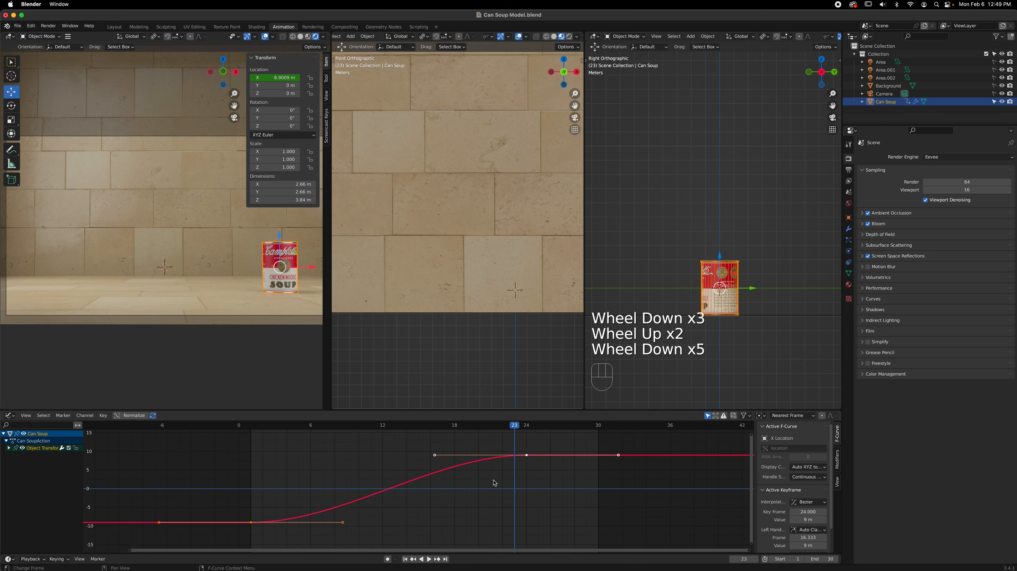
Try moving the outer Bezier handles of the frame 24 and frame 1 keyframes on the X Location curve
drag(215, 446, 563, 550)
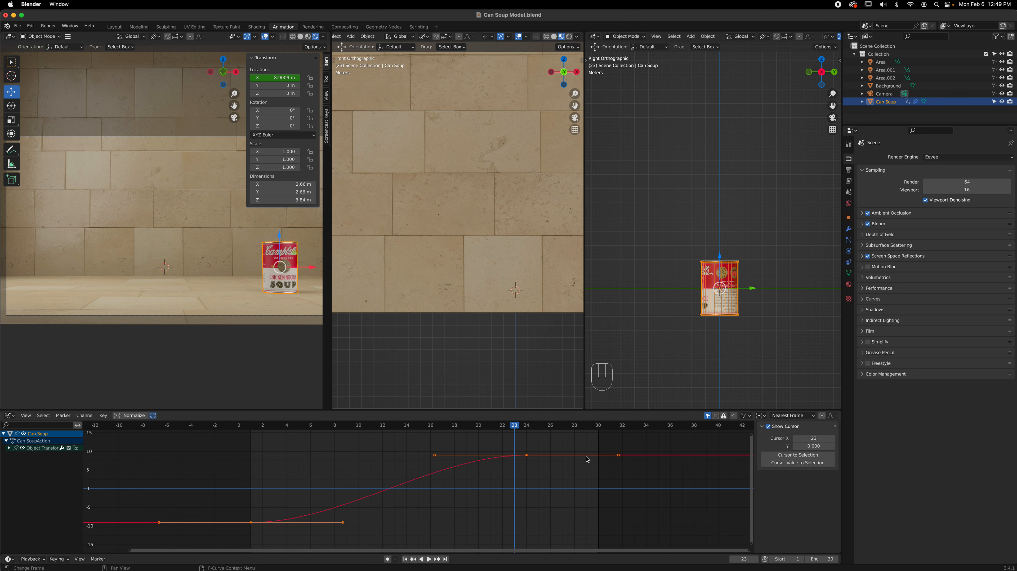
click(619, 455)
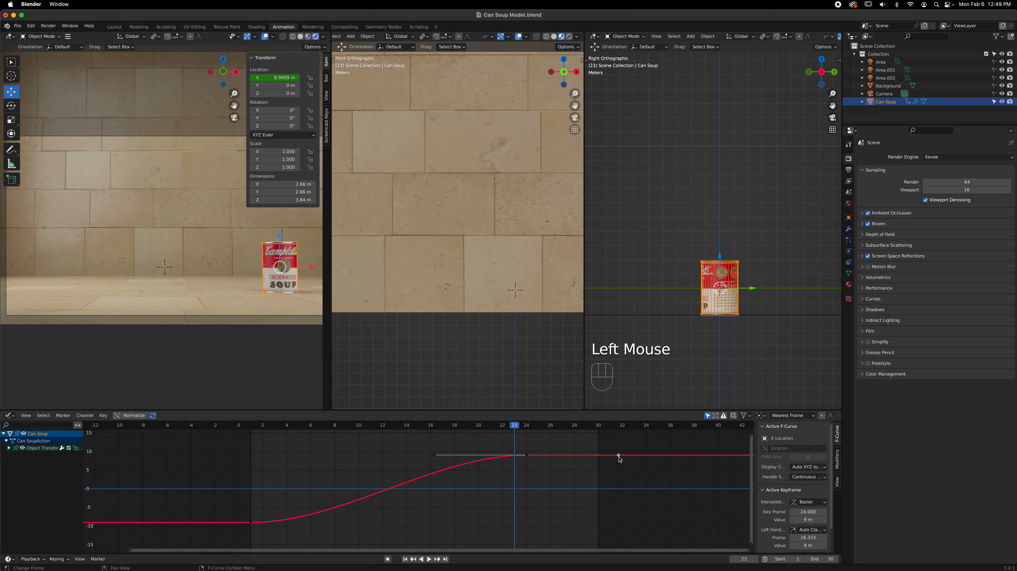
key(g)
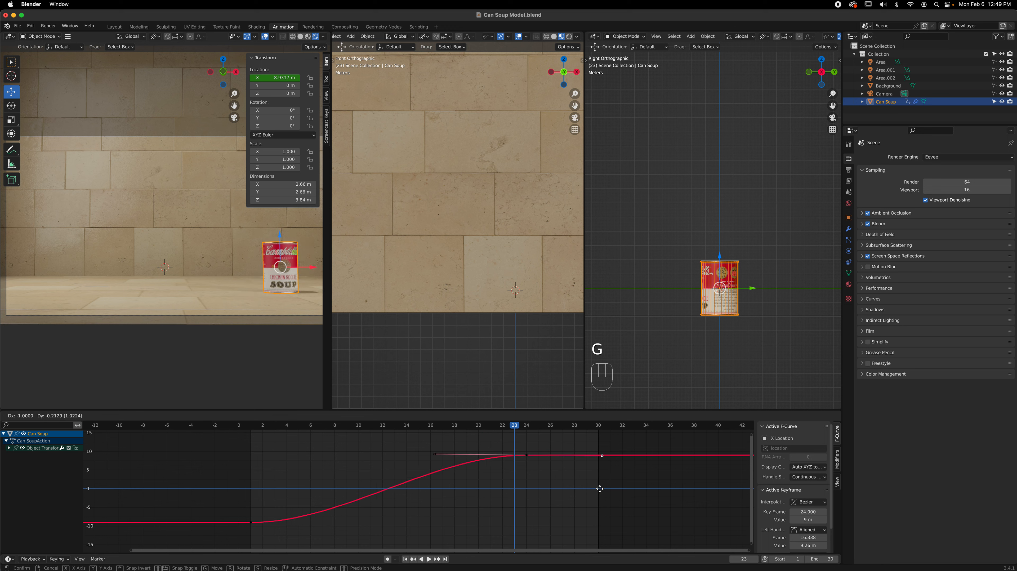
right_click(580, 440)
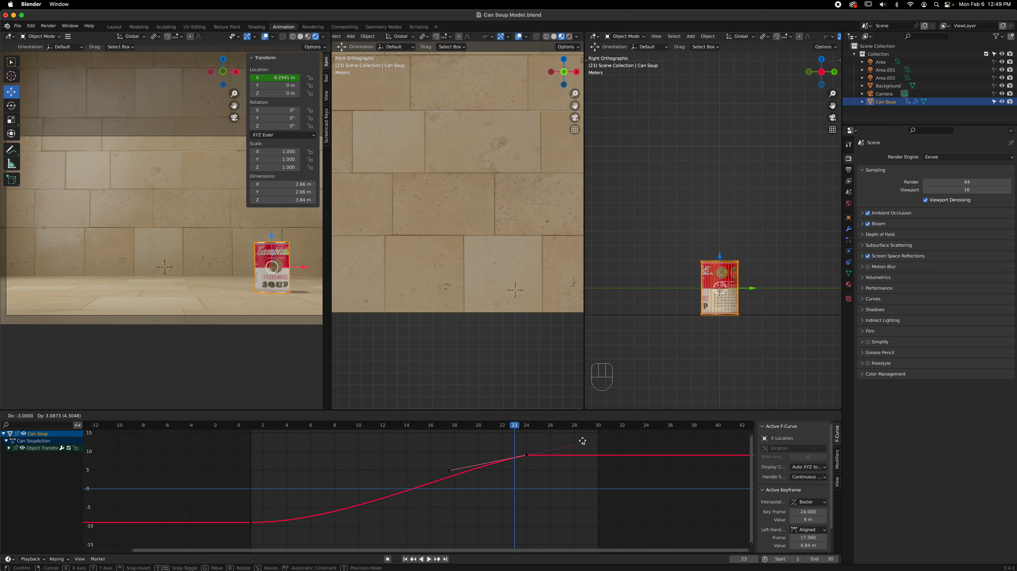
click(251, 522)
click(160, 523)
key(g)
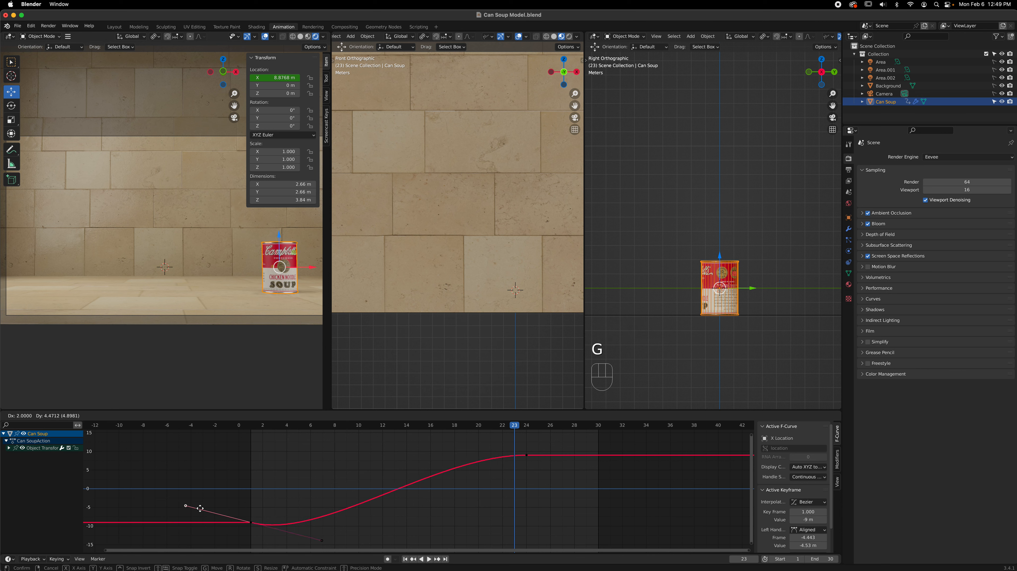
right_click(200, 498)
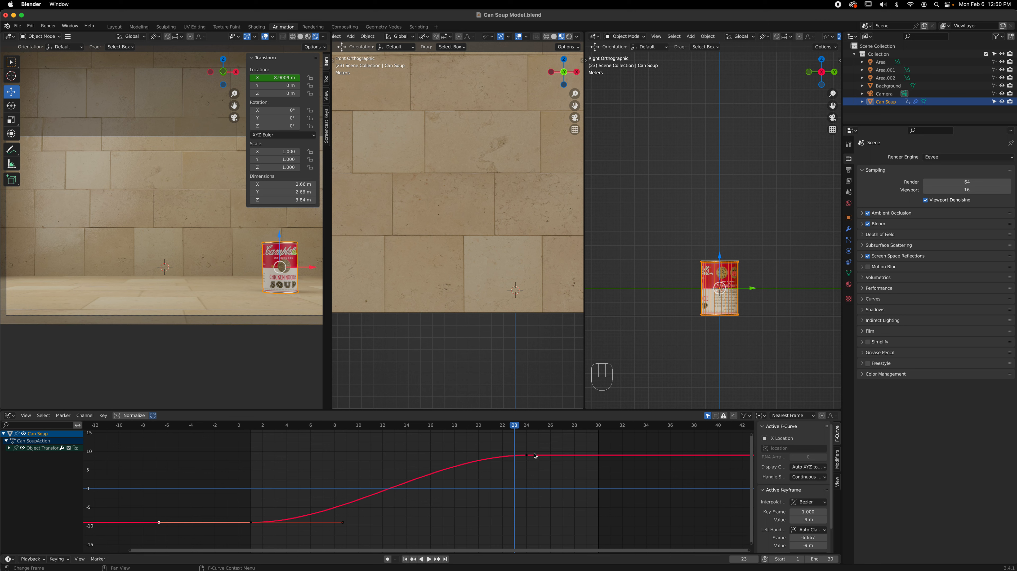
Set the handle type of both X Location keyframes to Free
drag(244, 441, 550, 531)
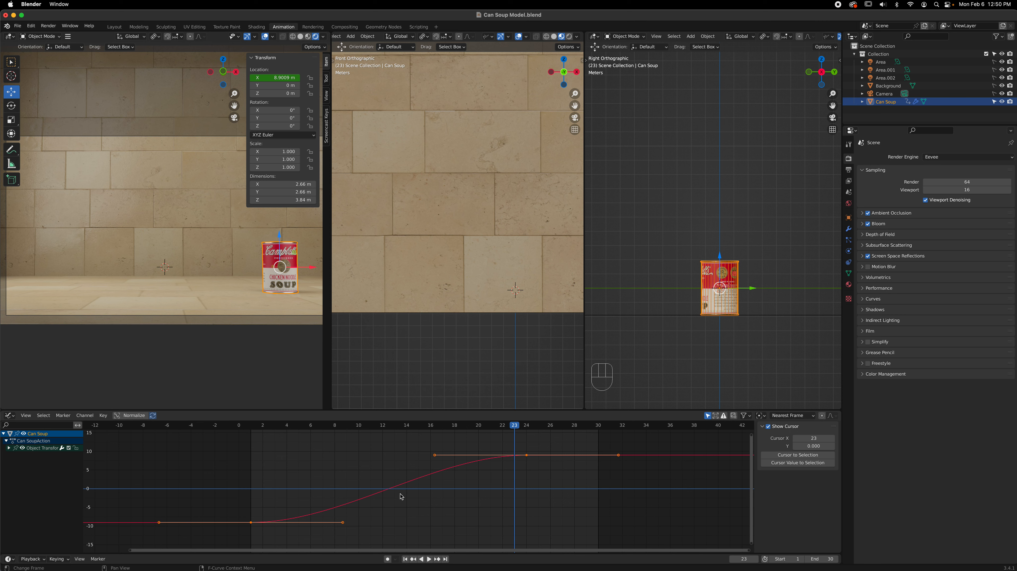
key(v)
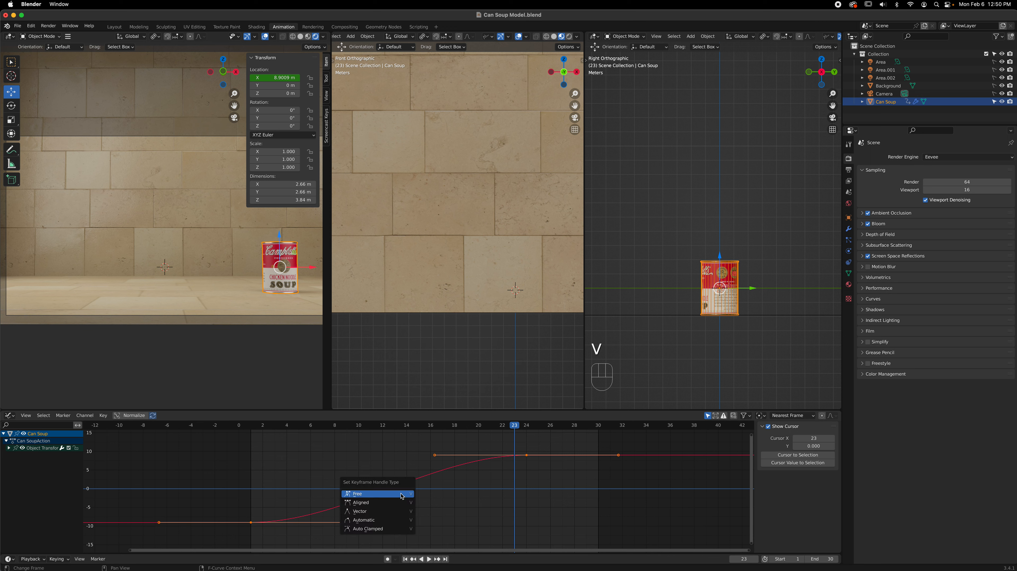
click(393, 495)
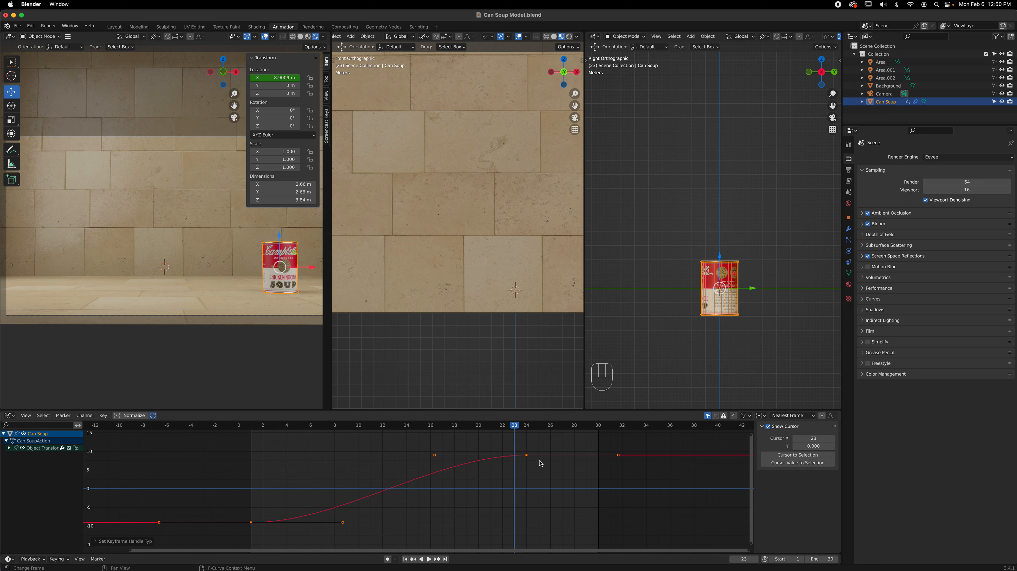
Try moving the right and left handles of the frame 24 keyframe independently of each other
click(528, 456)
click(618, 457)
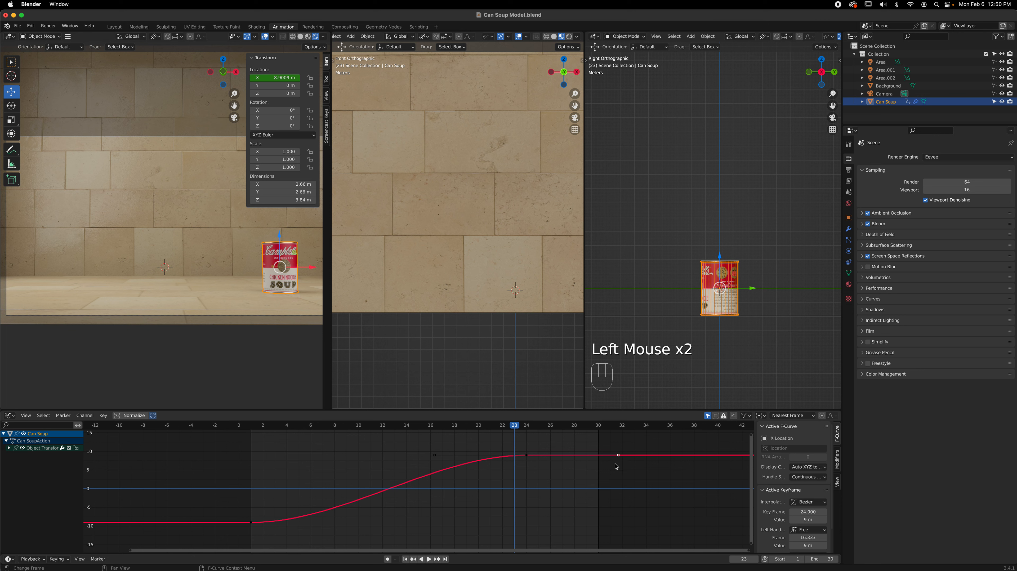
key(g)
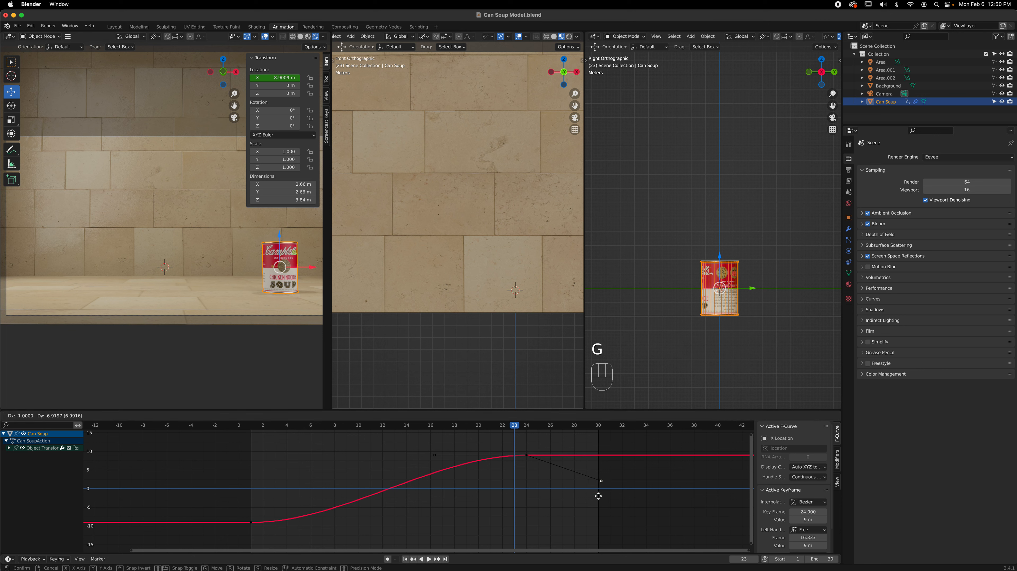
key(Escape)
click(435, 456)
key(g)
key(Escape)
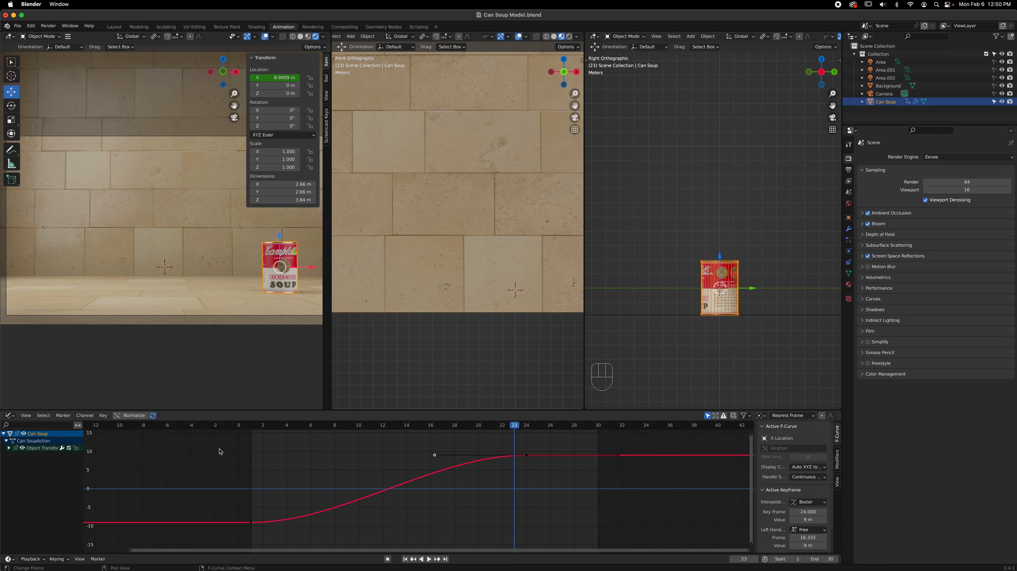
Set the handle type of both X Location keyframes to Vector and play back the soup can's motion
drag(222, 443, 547, 541)
drag(551, 540, 551, 539)
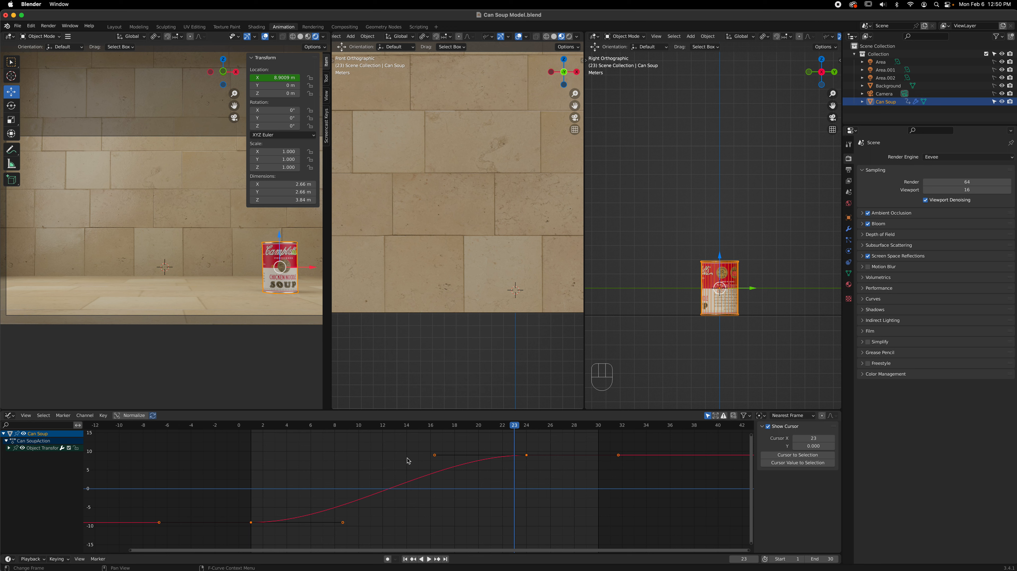
drag(229, 437, 525, 516)
key(v)
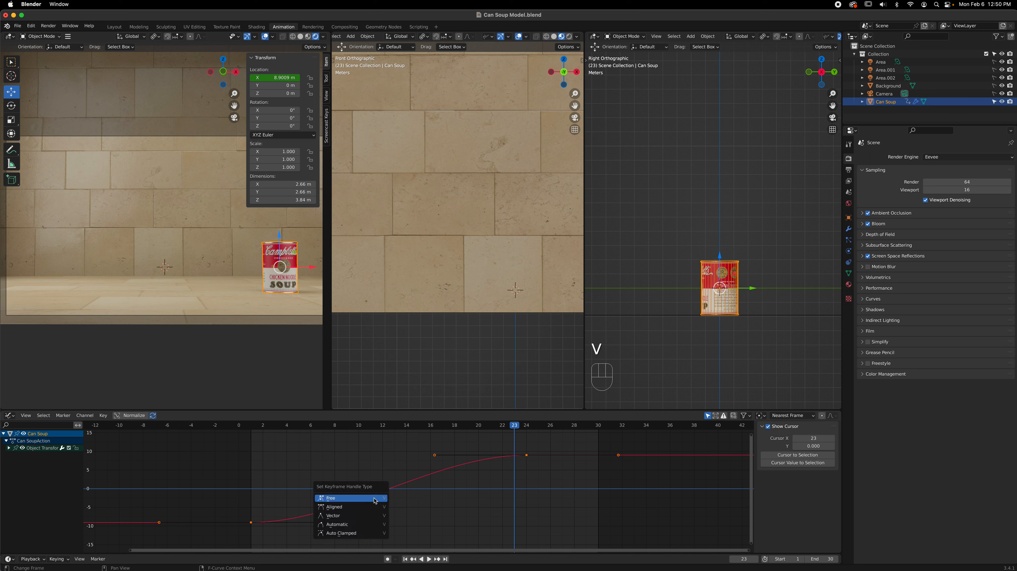
click(351, 519)
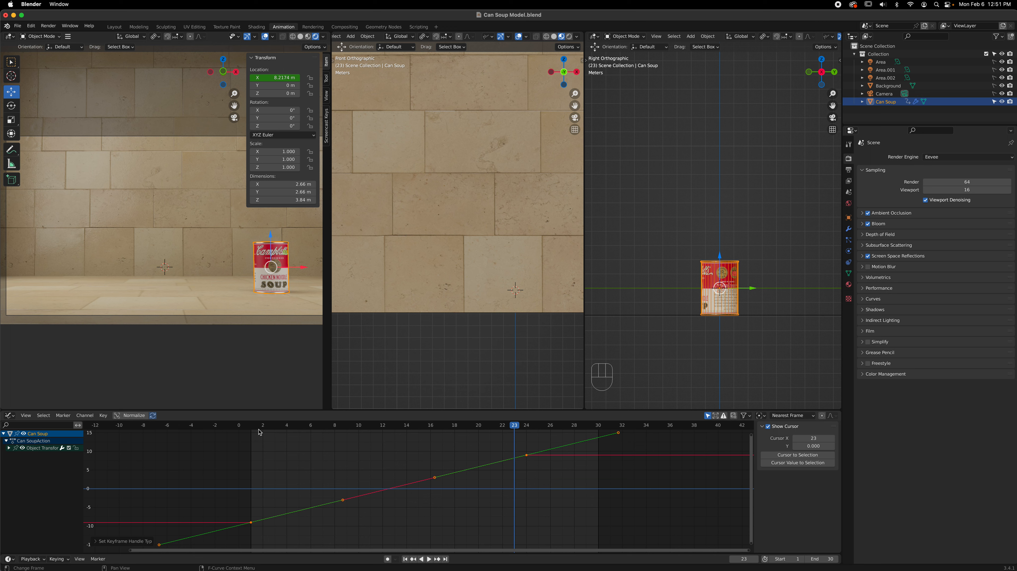
key(space)
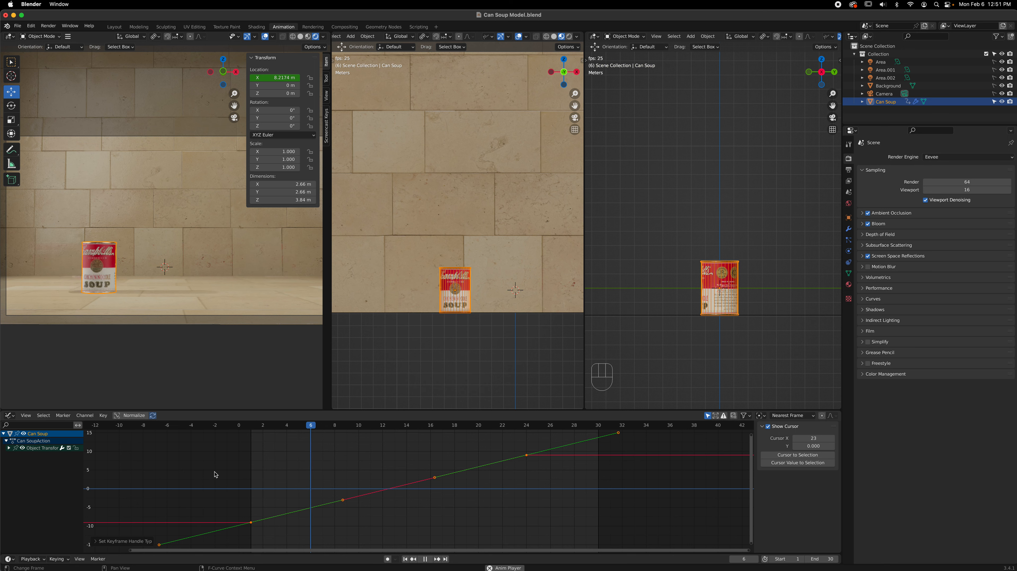
key(space)
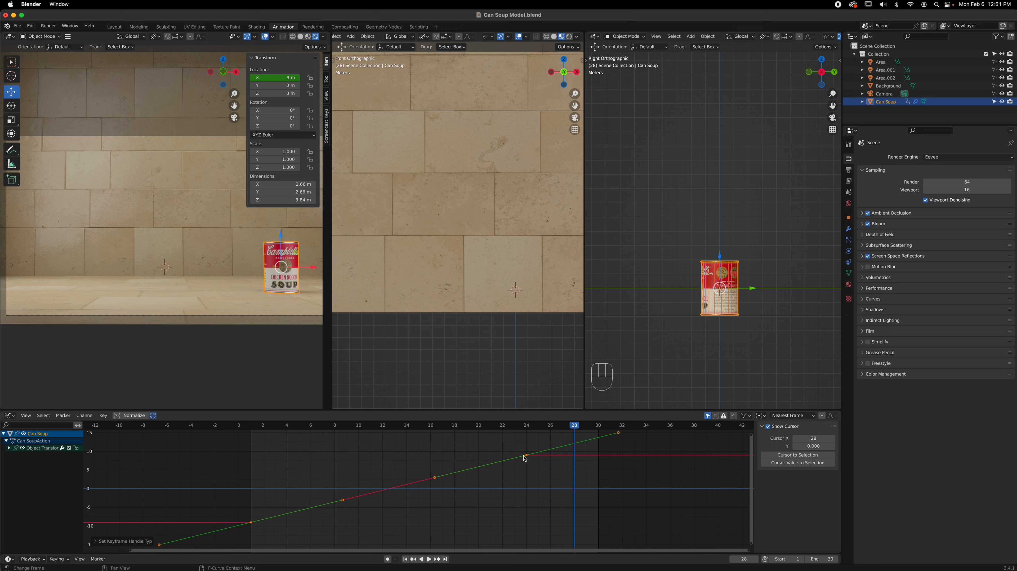
Set the handle type of both X Location keyframes to Automatic
key(v)
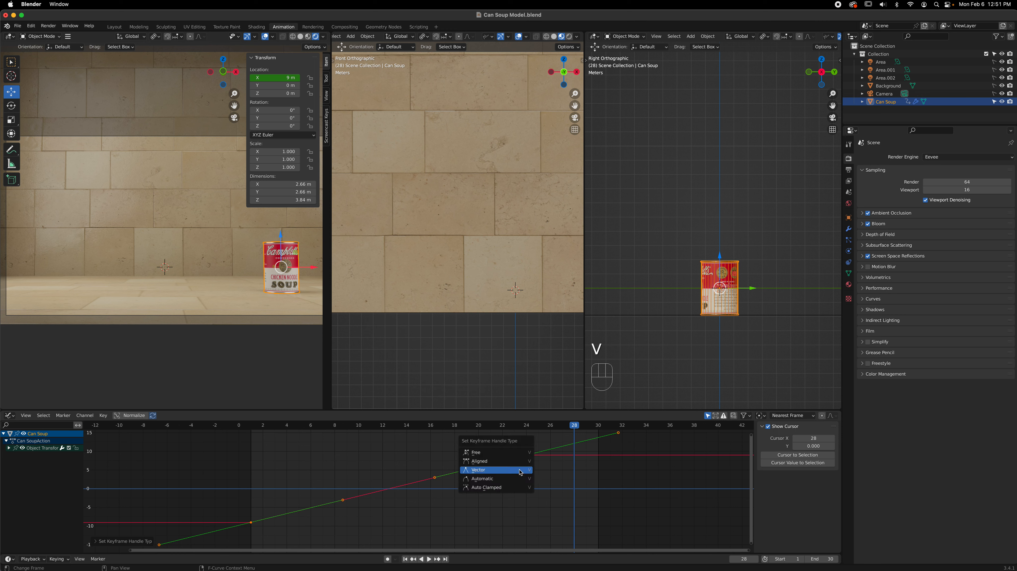
click(496, 480)
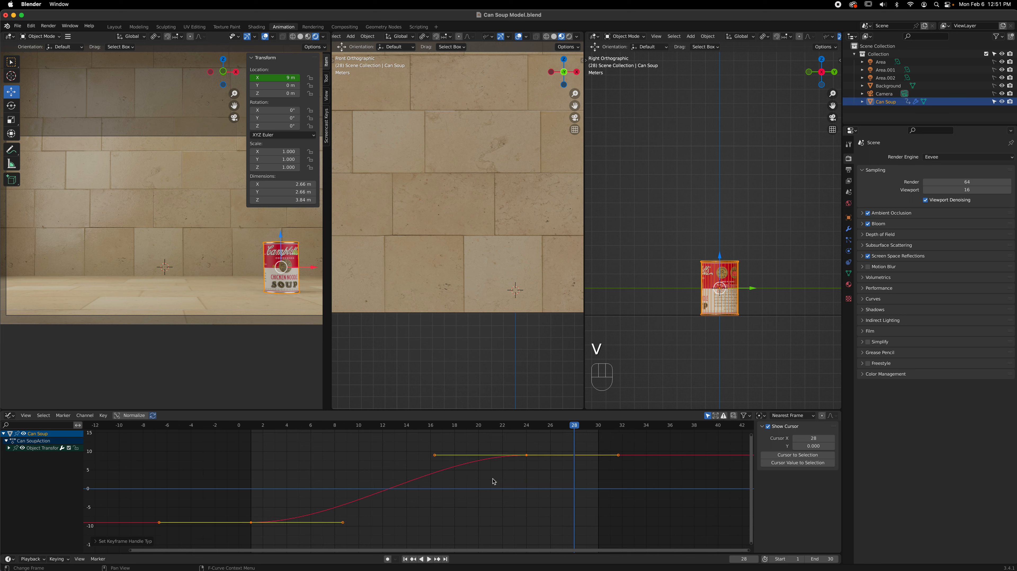
Scrub through the opening frames and move the right handle of the frame 1 X Location keyframe straight up above the keyframe
click(250, 436)
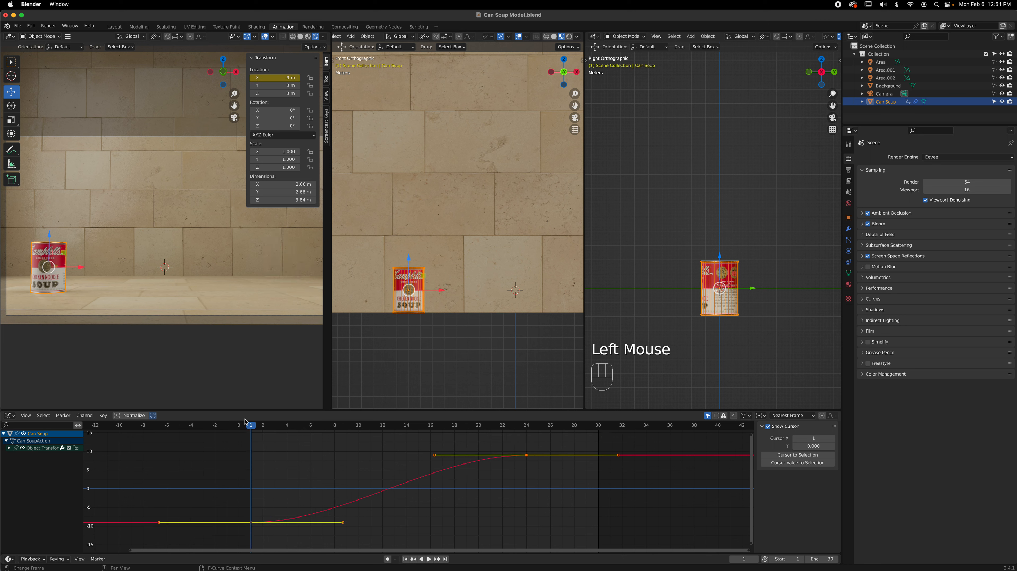
drag(246, 422, 301, 430)
click(251, 524)
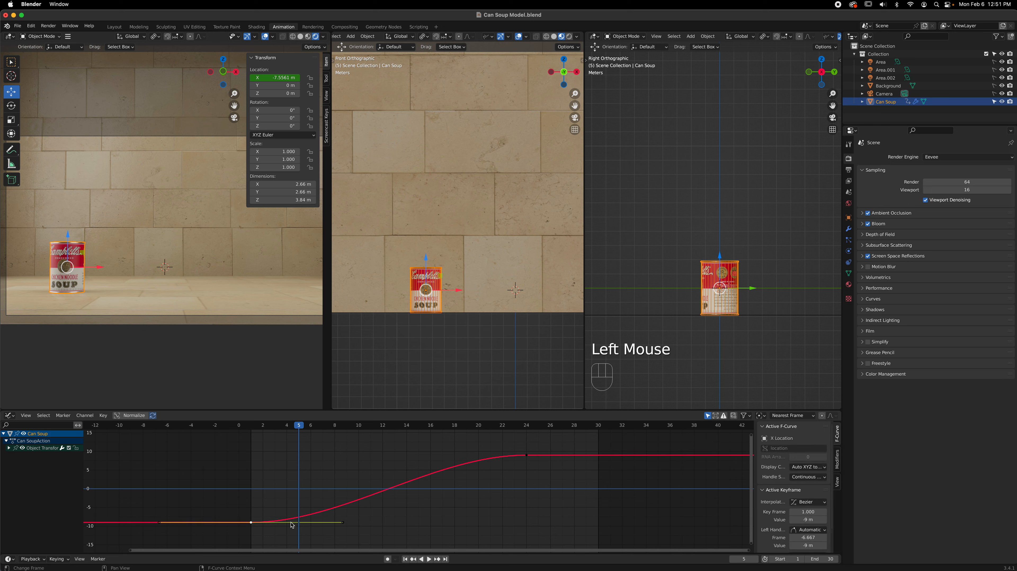
click(341, 523)
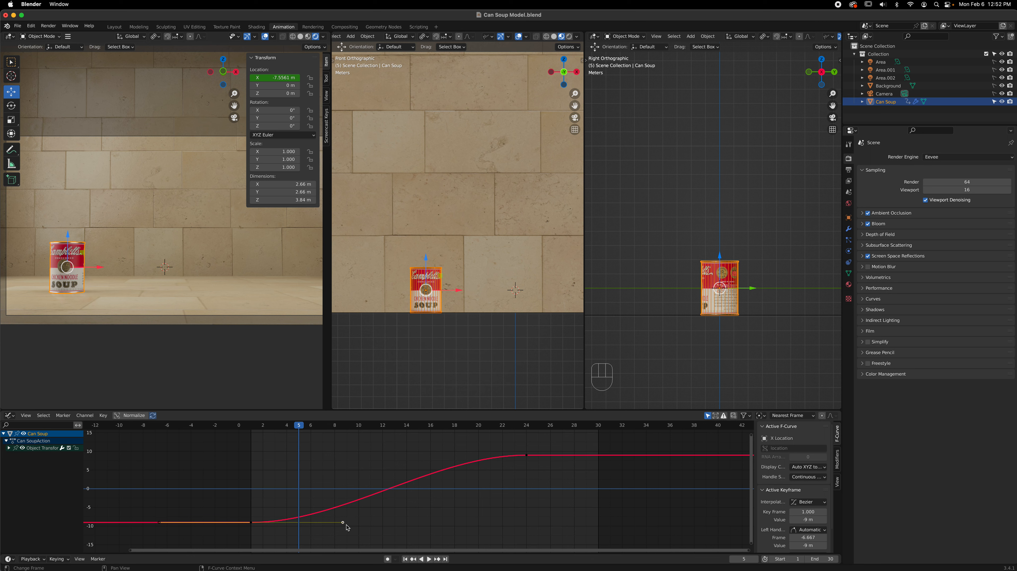
key(g)
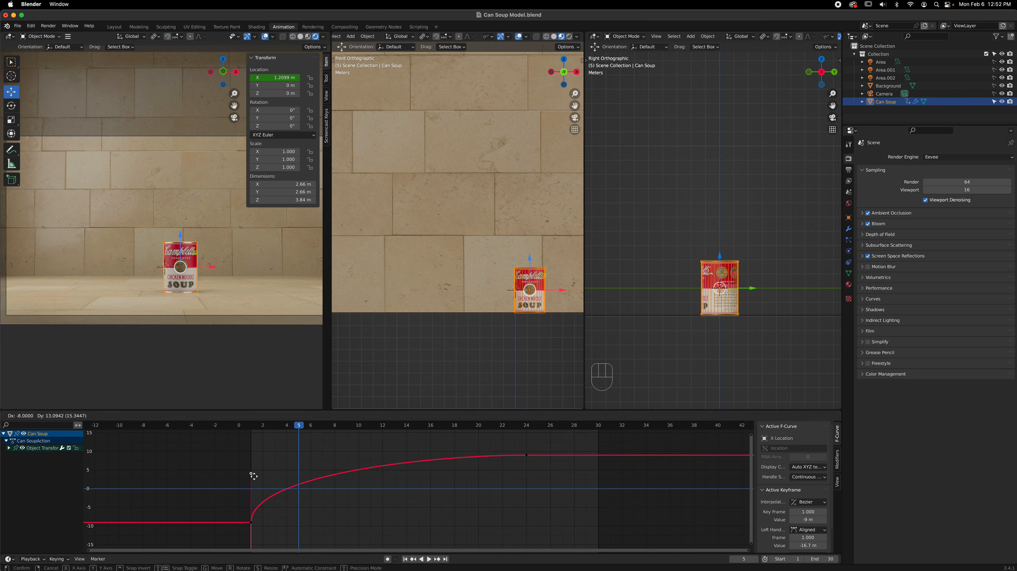
click(253, 476)
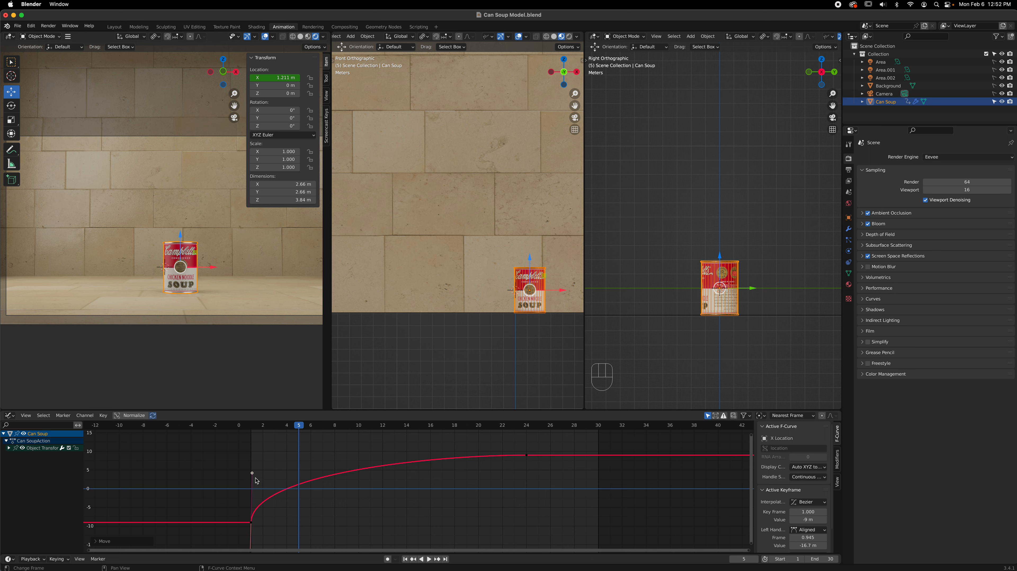
key(g)
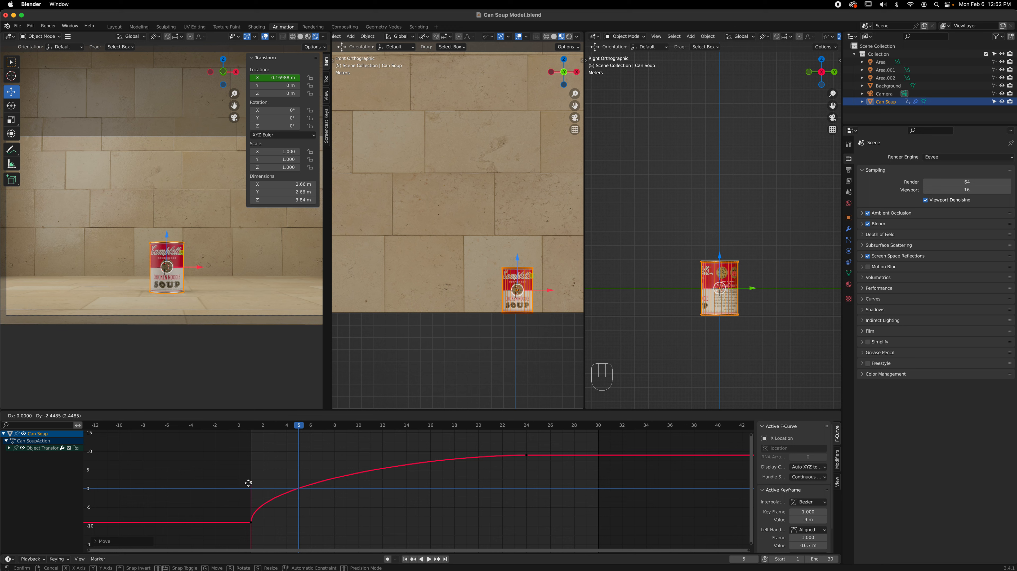
click(258, 481)
Play back the soup can's motion from frame 1 to check its fast start
drag(294, 432, 240, 444)
click(255, 428)
key(space)
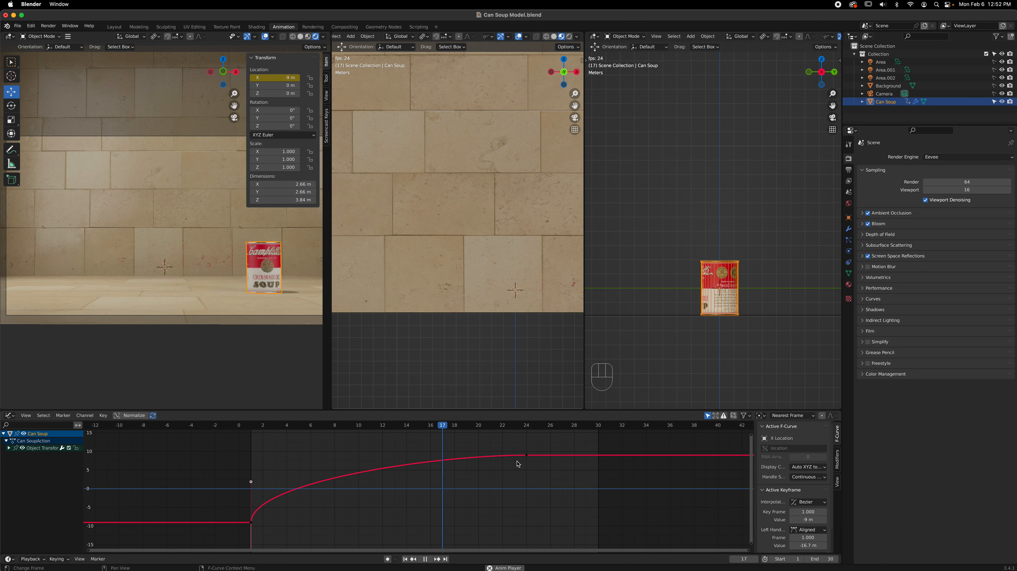
key(space)
Move the left handle of the frame 24 keyframe straight below it to about -8.78 m
click(525, 456)
click(439, 459)
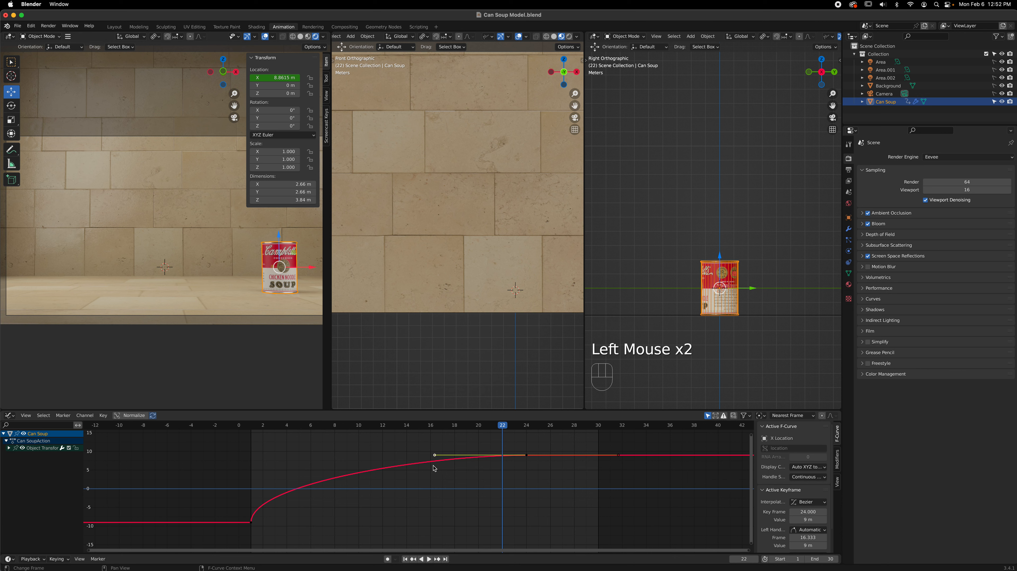
key(g)
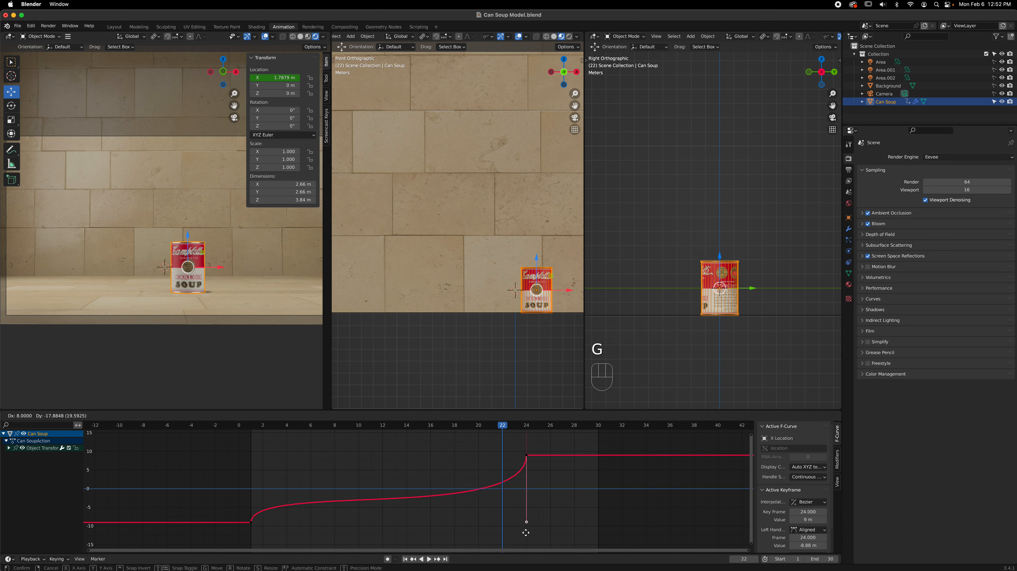
click(526, 533)
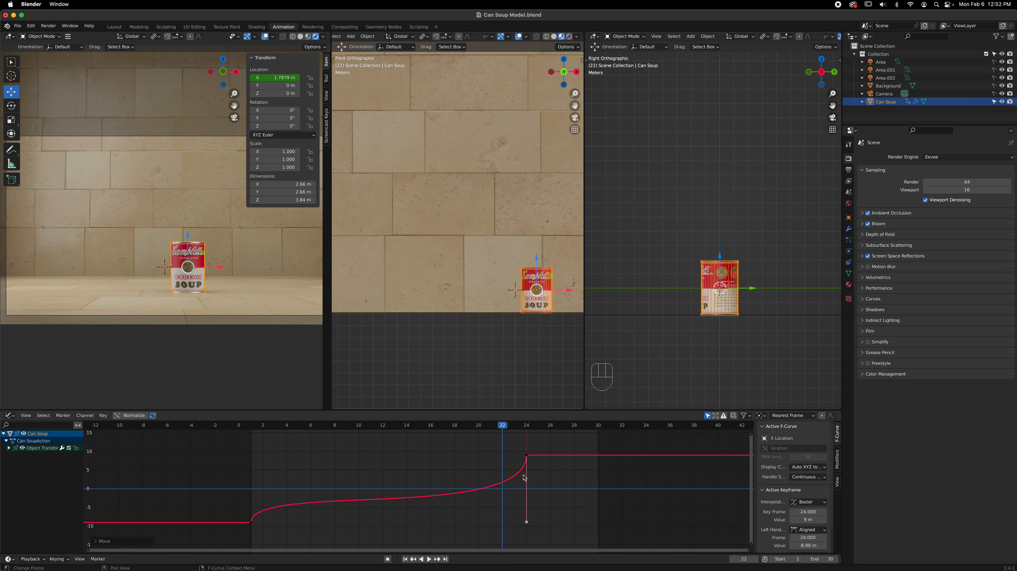
key(g)
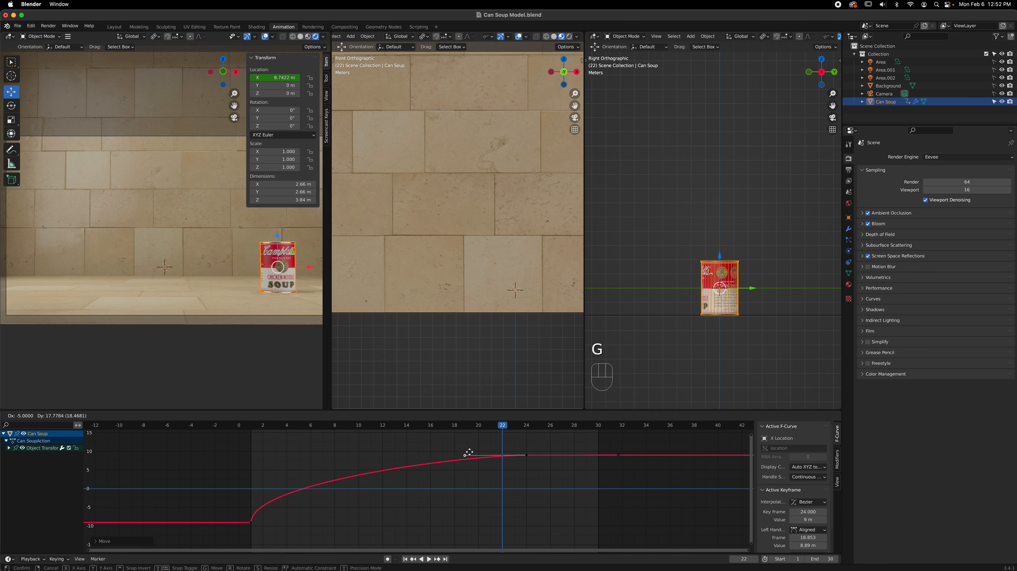
click(534, 518)
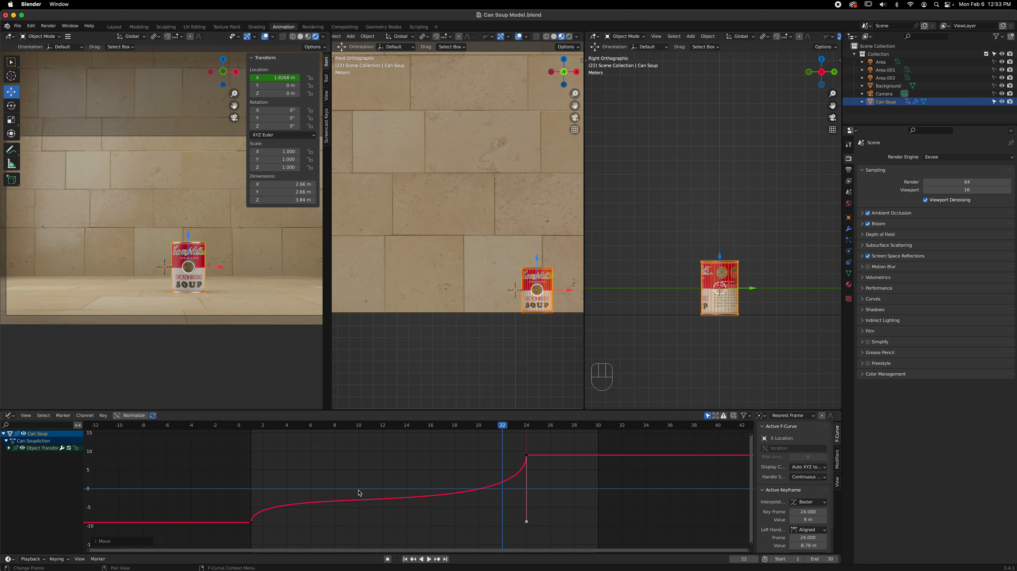
Play the animation from the start and, while it runs, reshape the frame 24 keyframe's left handle to about frame 17 at 9 m
click(255, 430)
key(space)
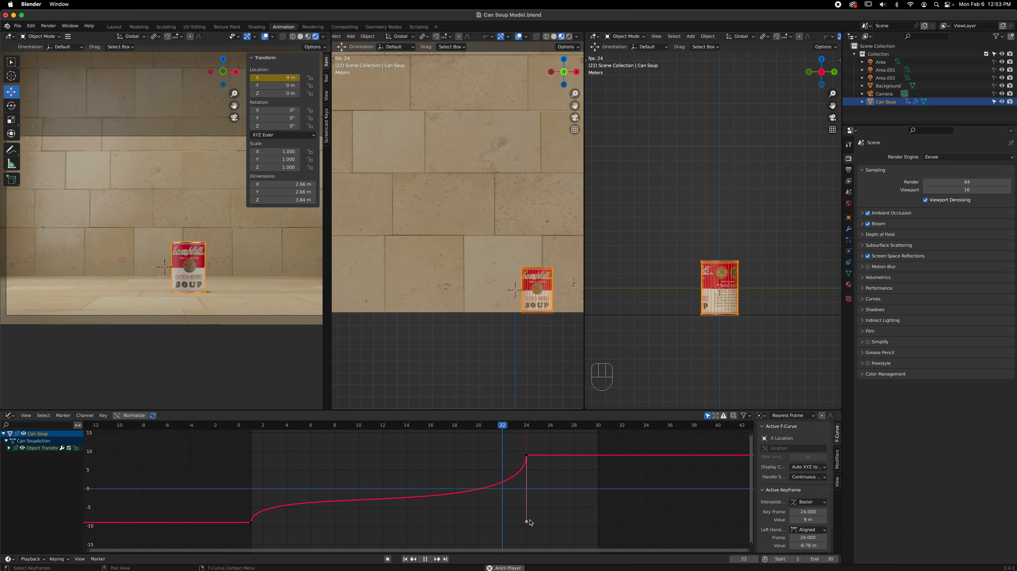
key(g)
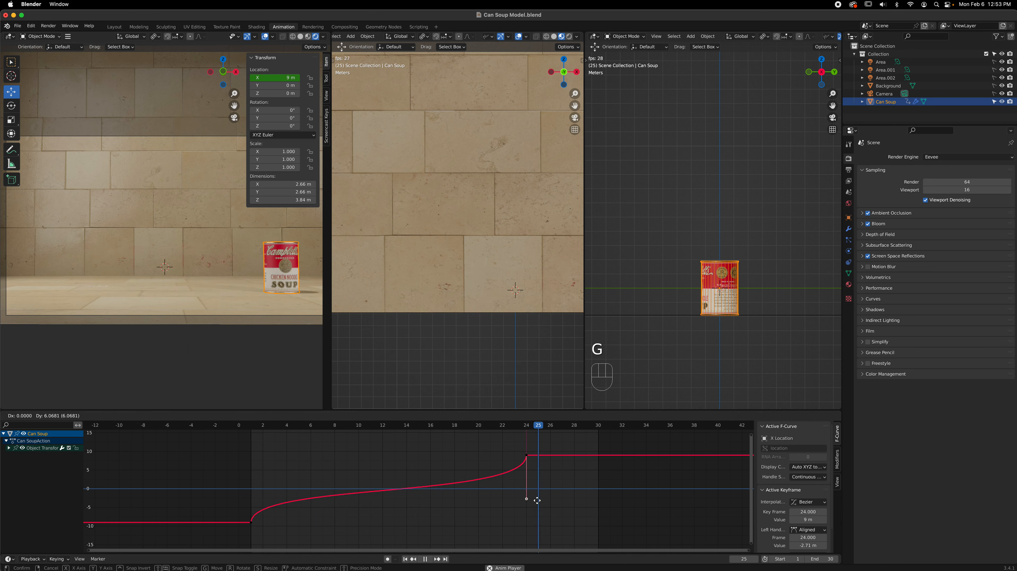
click(536, 500)
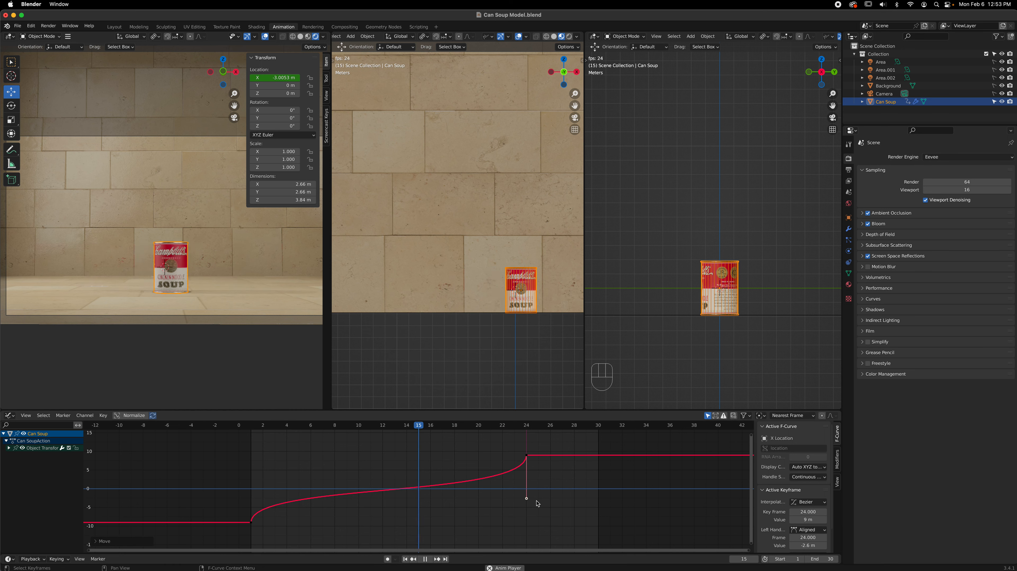
key(g)
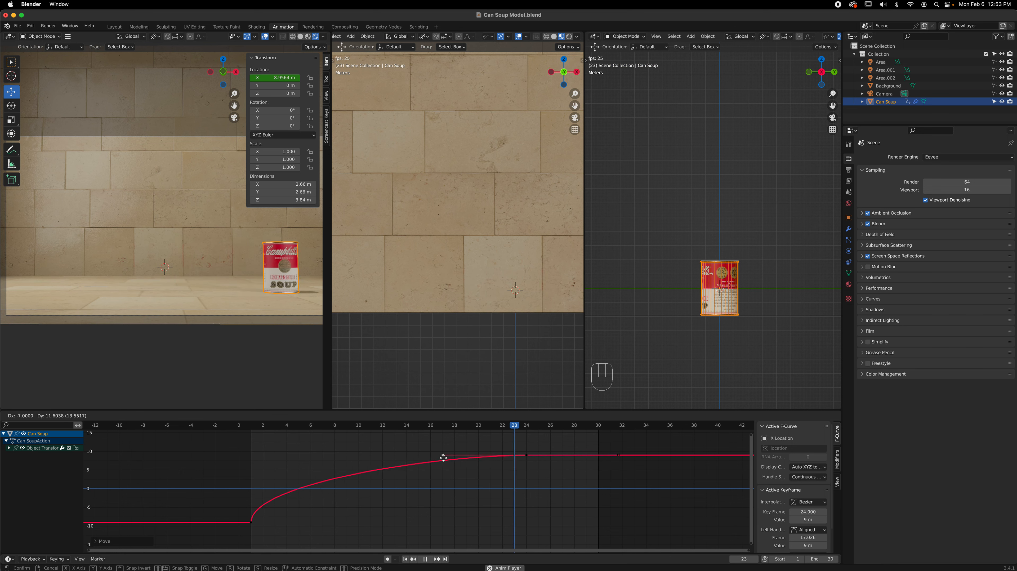
click(444, 458)
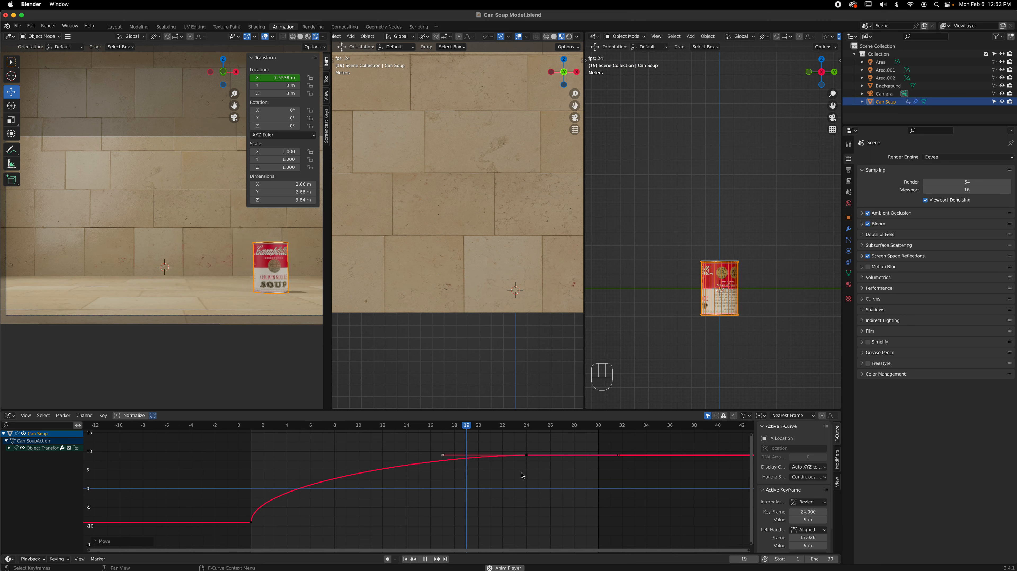
Stop playback and move the frame 24 keyframe's left handle straight below the keyframe to about -7.18 m
key(space)
click(443, 458)
key(g)
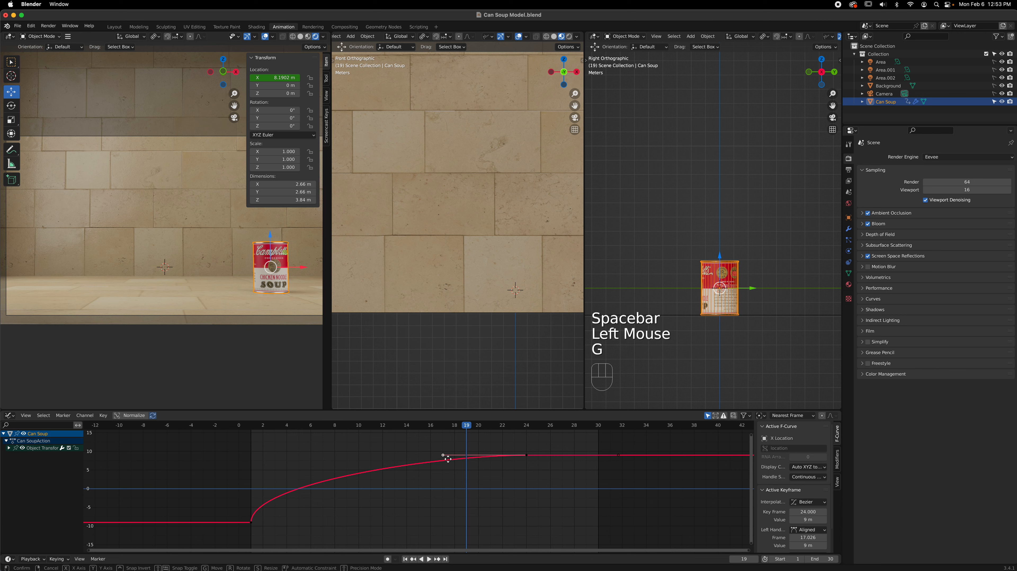
click(543, 517)
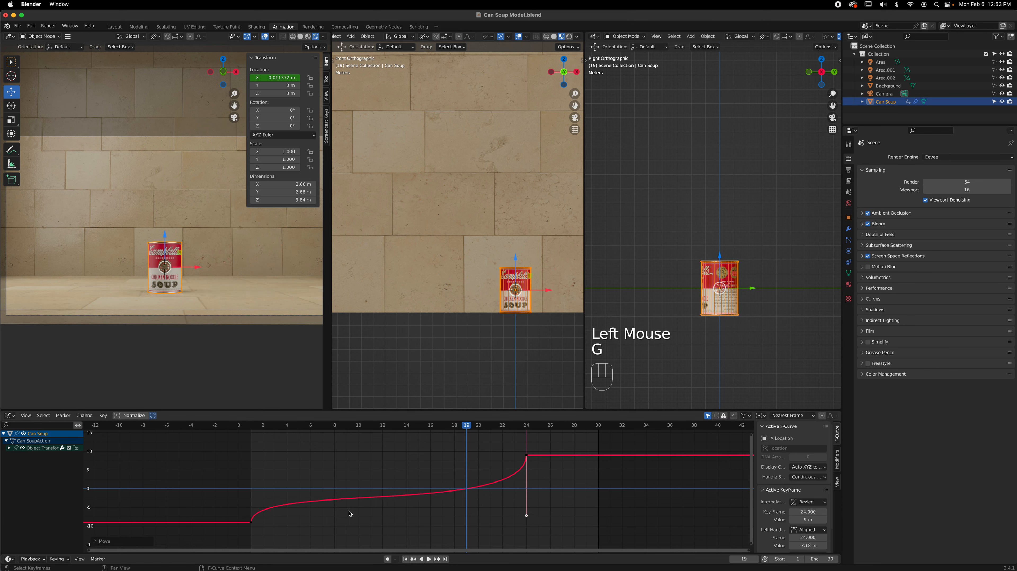
Lower the right handle of the frame 1 keyframe to about frame 5 at -9 m for a slow start
click(256, 523)
click(252, 523)
click(255, 484)
key(g)
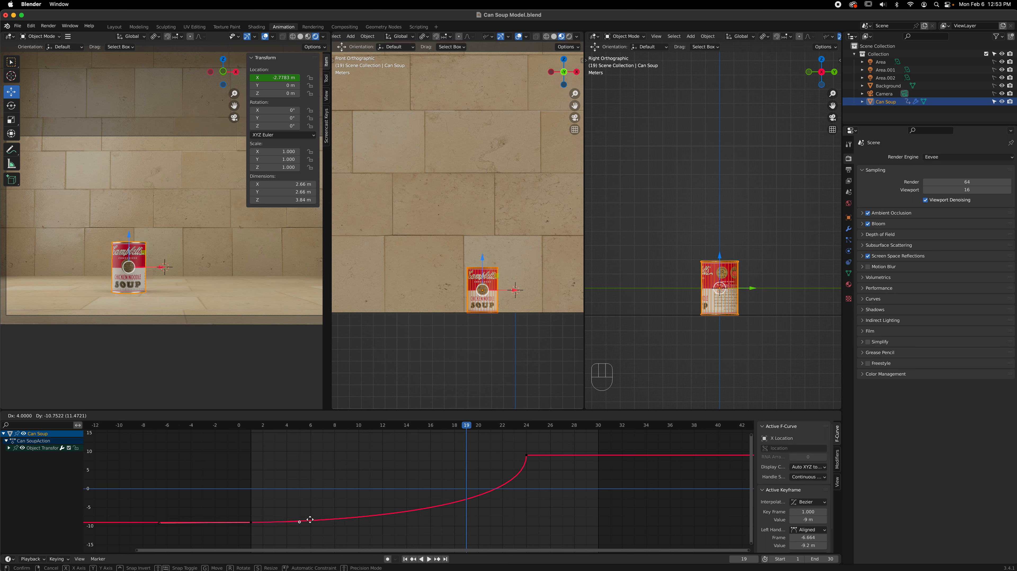
click(313, 522)
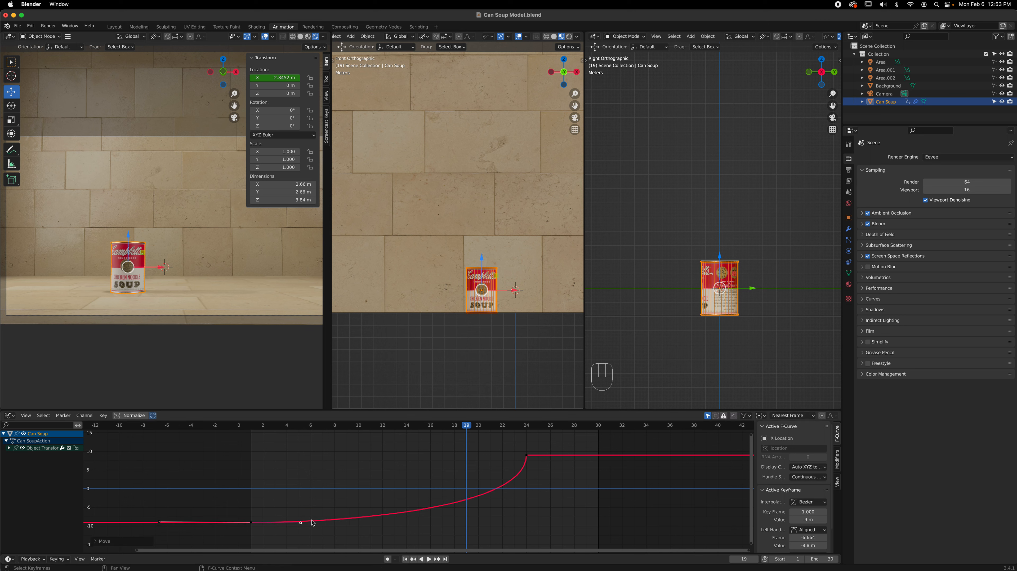
Play back the soup can's slow start and fast finish from frame 1
click(251, 433)
key(space)
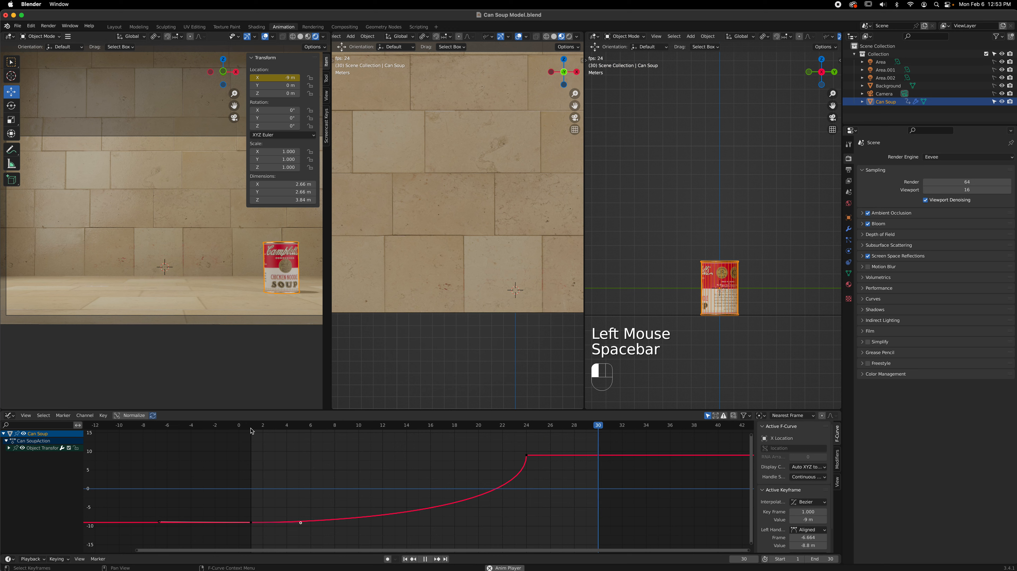
key(space)
Select both X Location keyframes and set their handle type to Vector
drag(235, 434, 513, 532)
drag(542, 535, 542, 534)
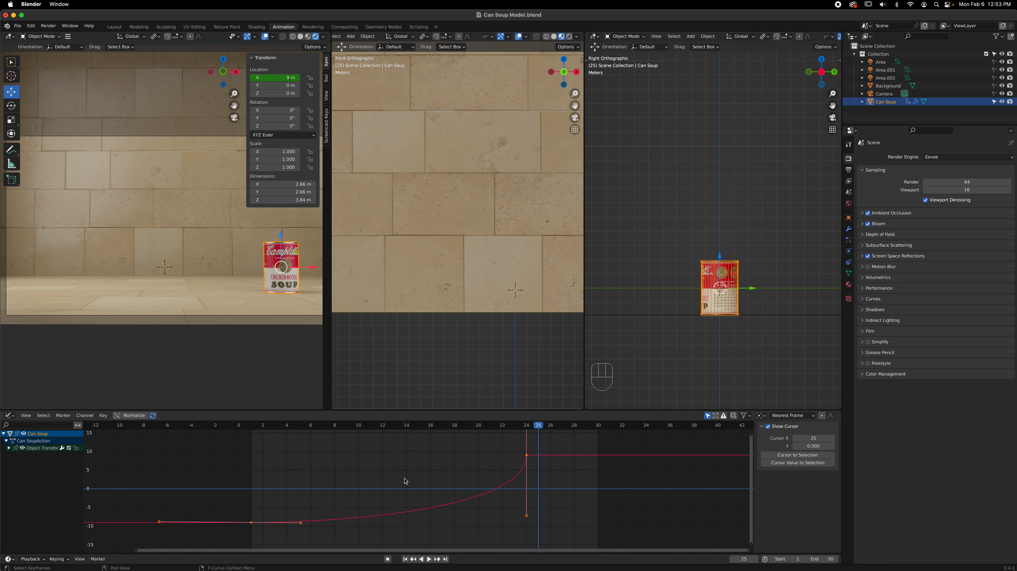
click(379, 472)
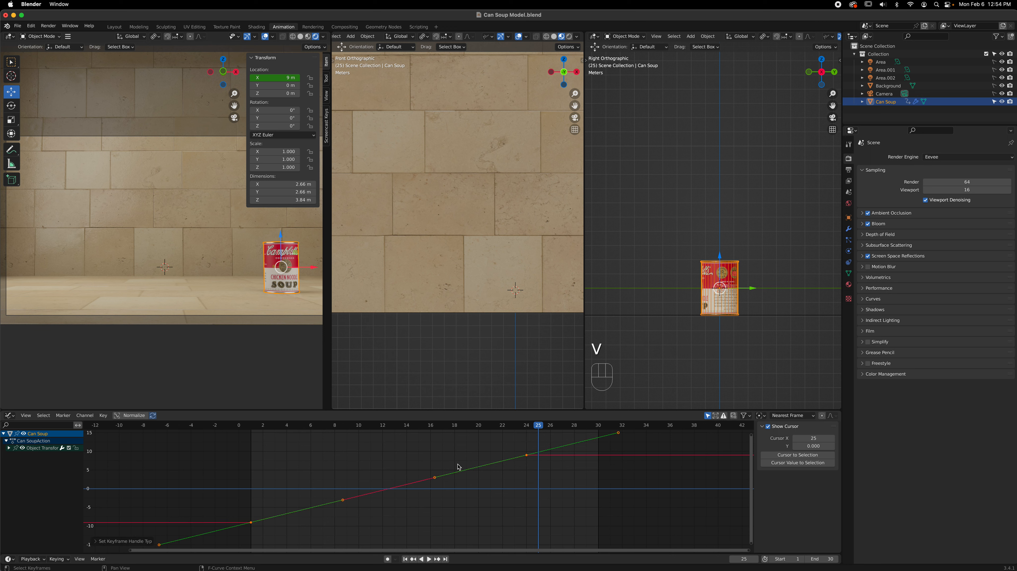